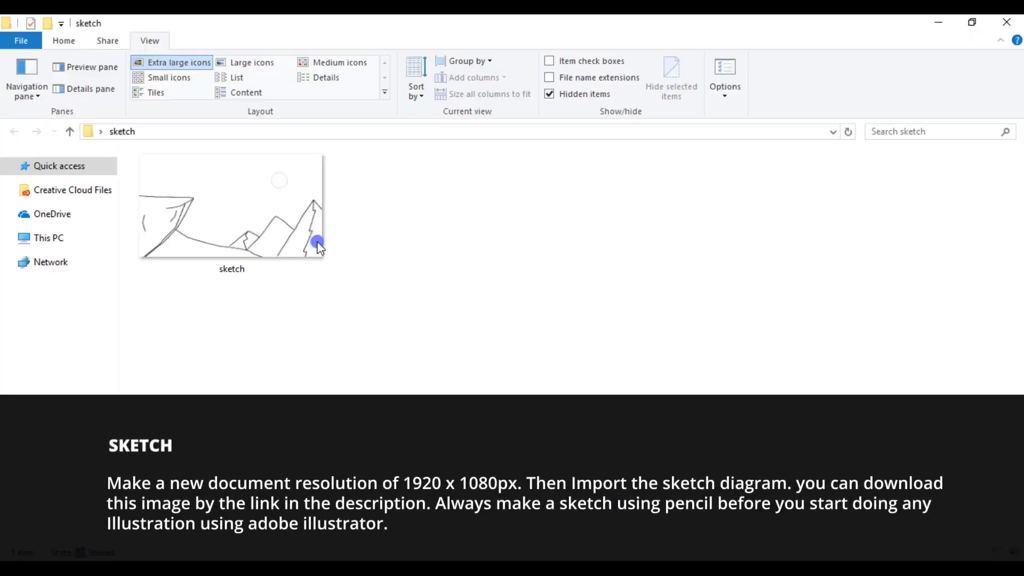
- Drop the sketch image from File Explorer onto the artboard, then reposition and enlarge it to fill the artboard
drag(320, 244, 537, 431)
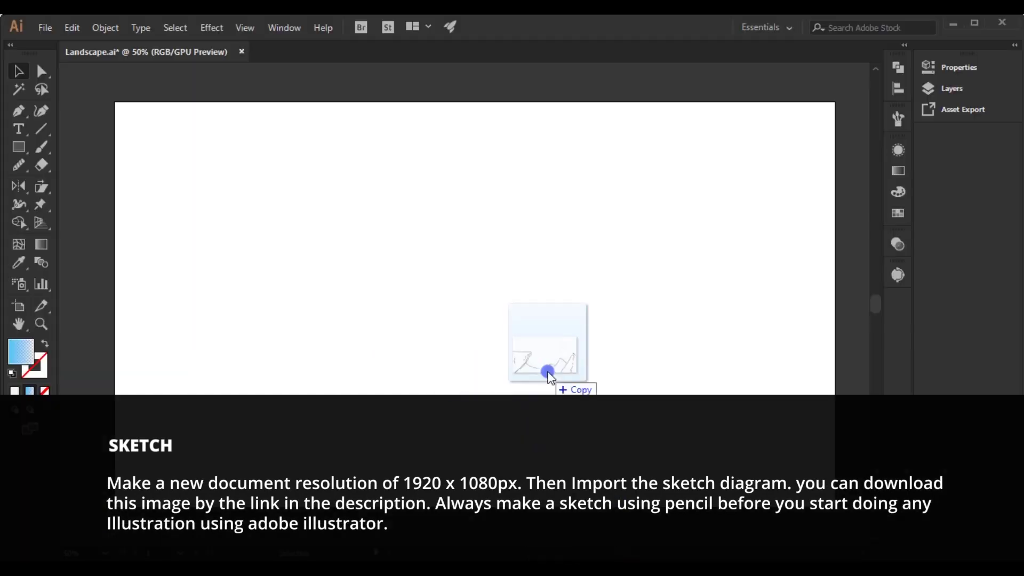
drag(549, 366, 510, 316)
drag(618, 354, 674, 376)
mouse_move(789, 137)
mouse_down()
mouse_move(788, 158)
mouse_move(836, 101)
mouse_up()
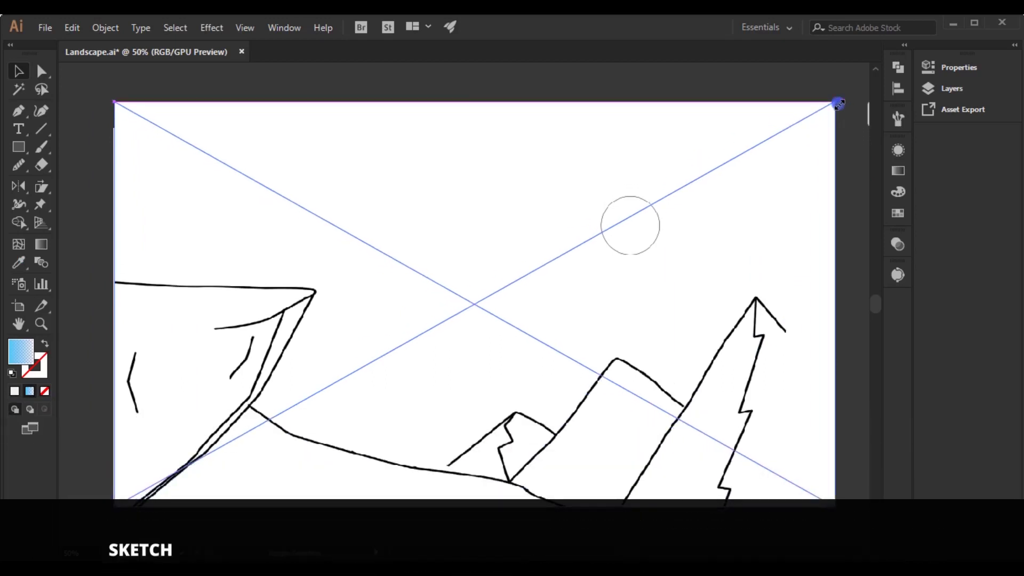
- Lock the placed sketch and set Layer 1 as a dimmed Template layer
key(ctrl+2)
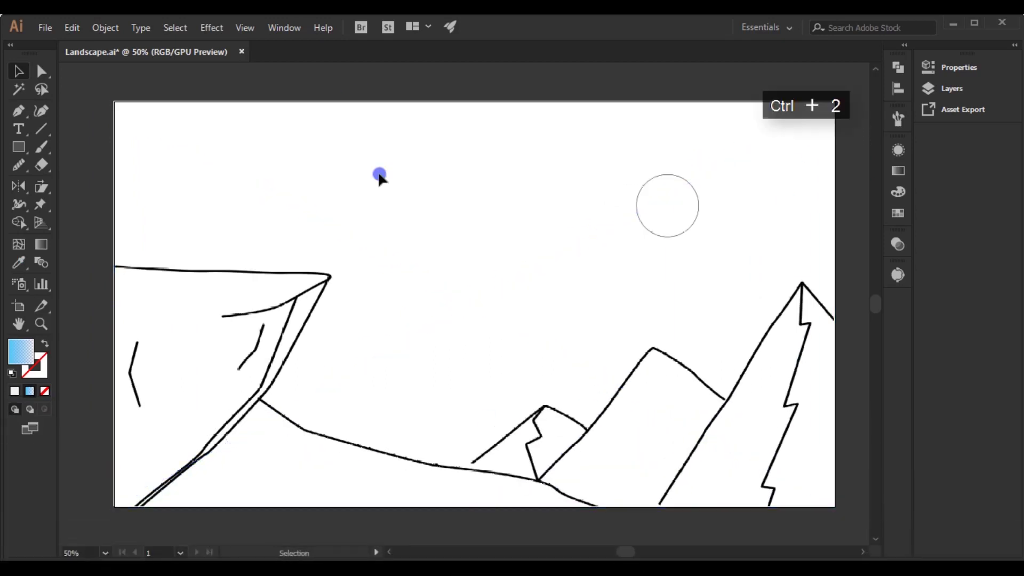
click(938, 90)
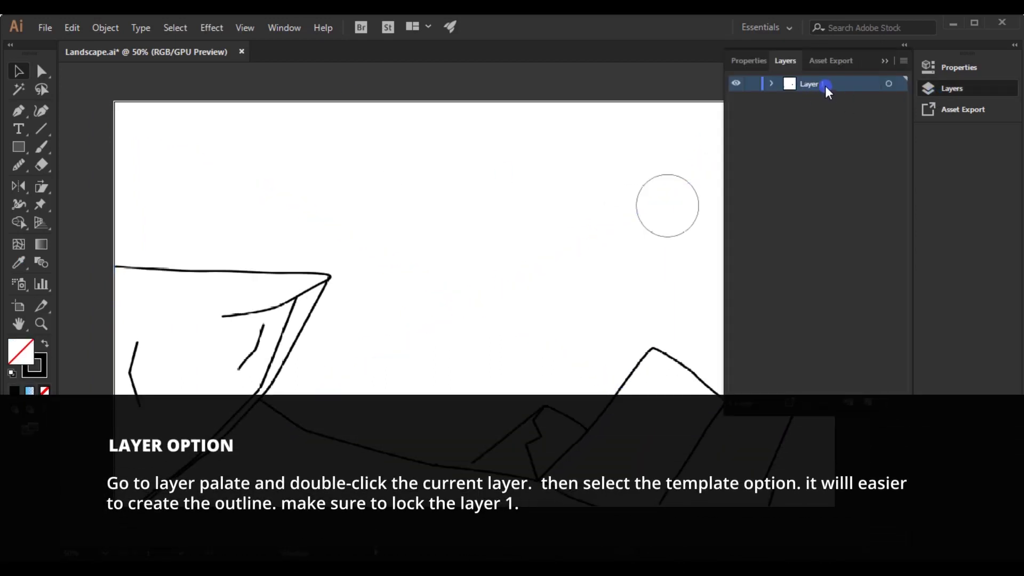
double_click(840, 86)
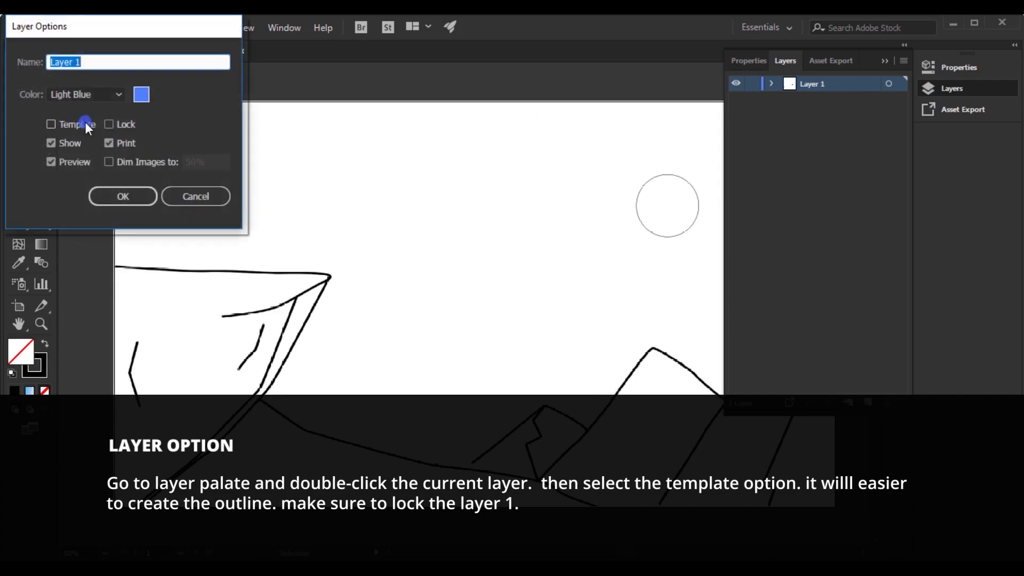
click(51, 124)
click(107, 192)
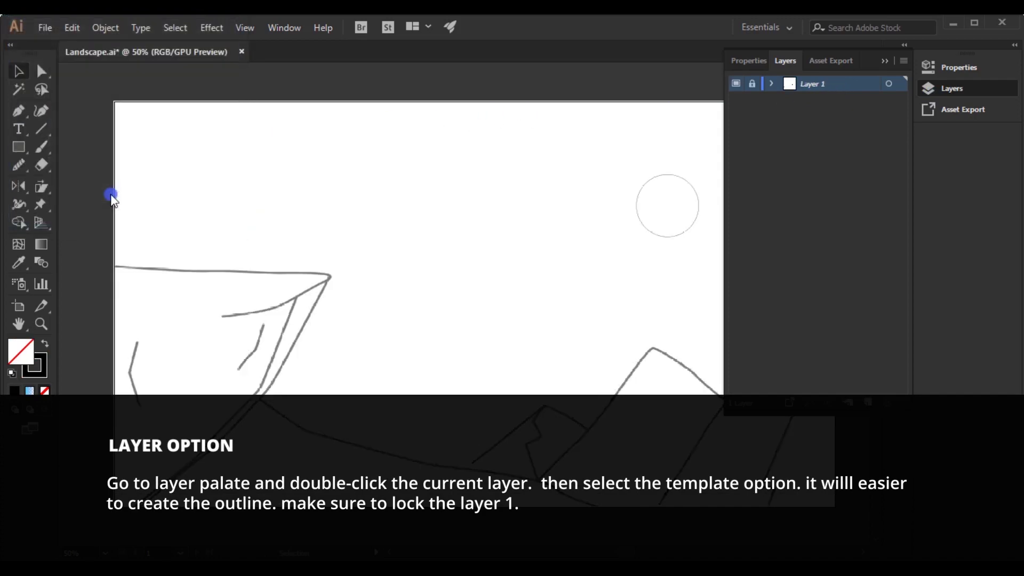
- Add an empty Layer 2 above the sketch for drawing
click(865, 402)
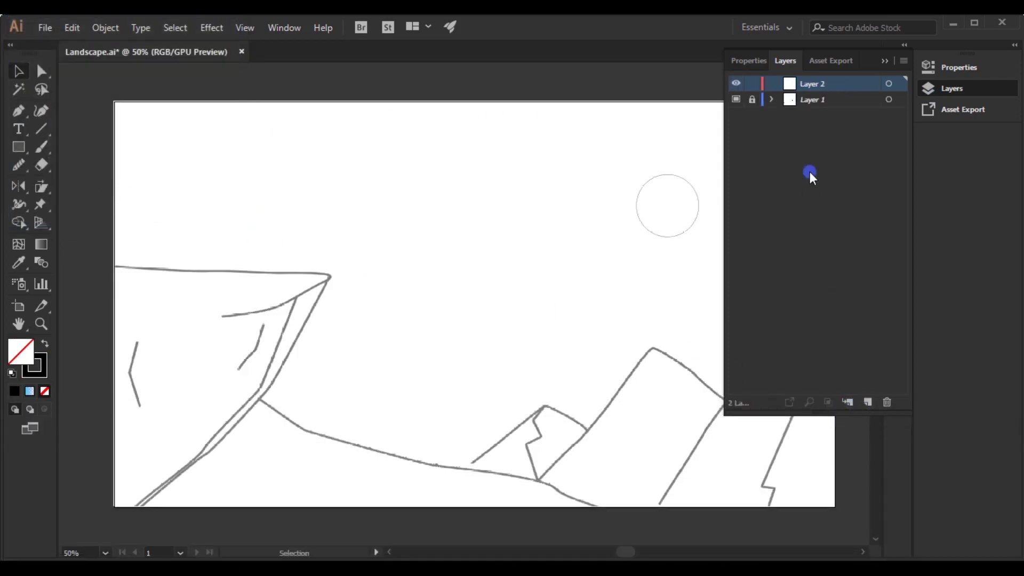
click(885, 61)
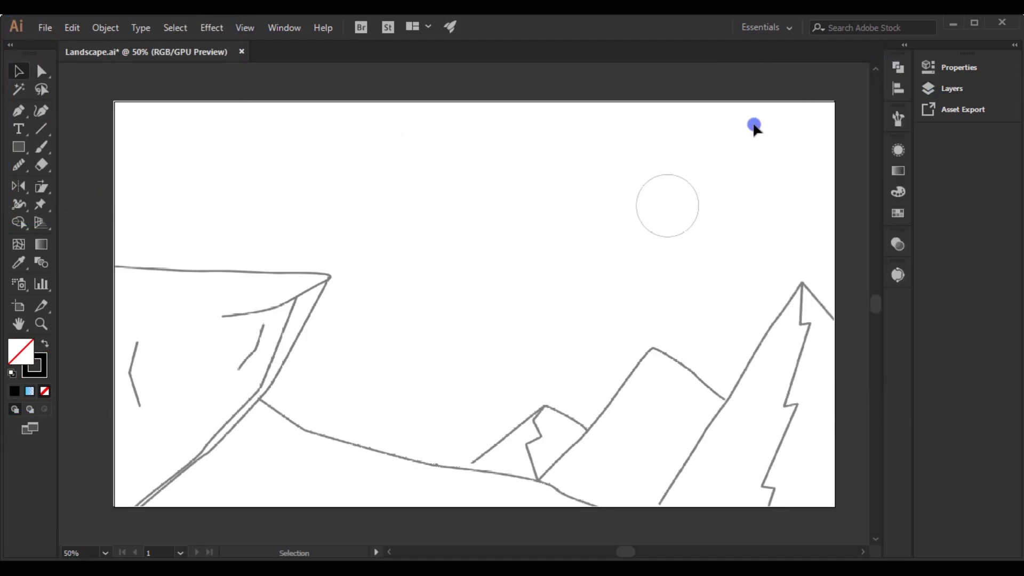
scroll(341, 326, down, 1)
scroll(350, 334, left, 1)
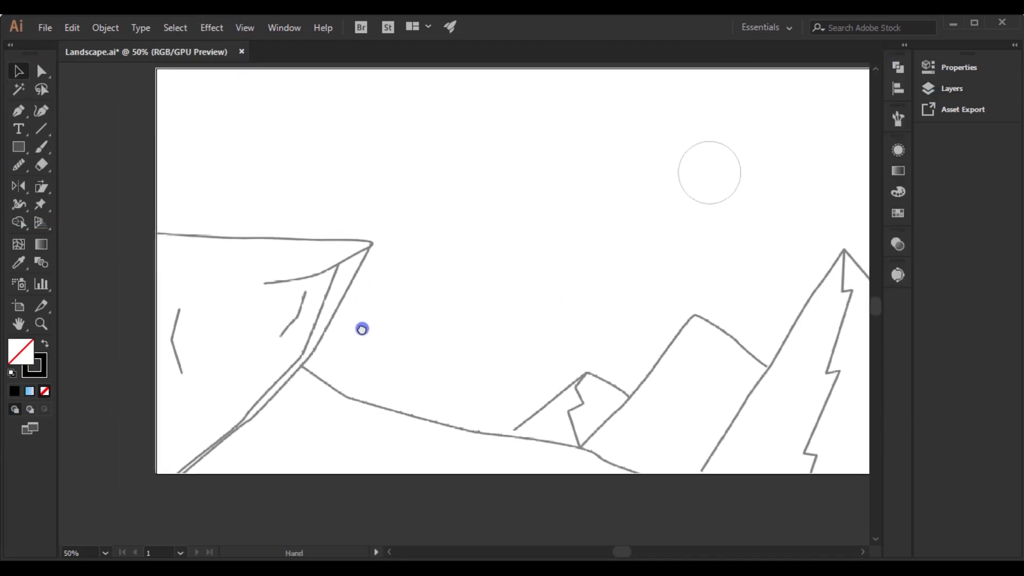
click(17, 111)
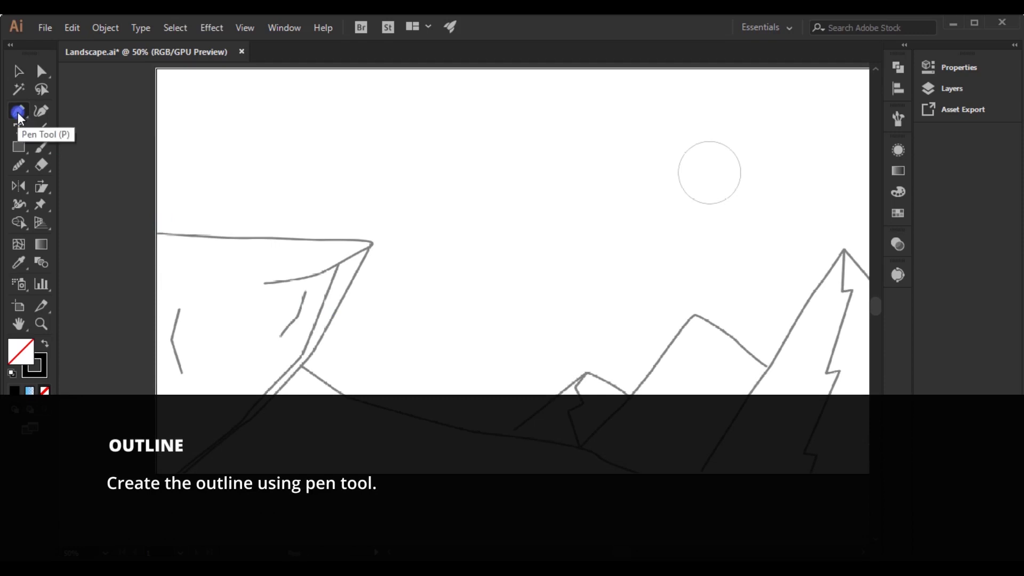
- Trace the cliff top as a closed outline with the Pen tool
scroll(162, 238, up, 1)
scroll(155, 235, up, 1)
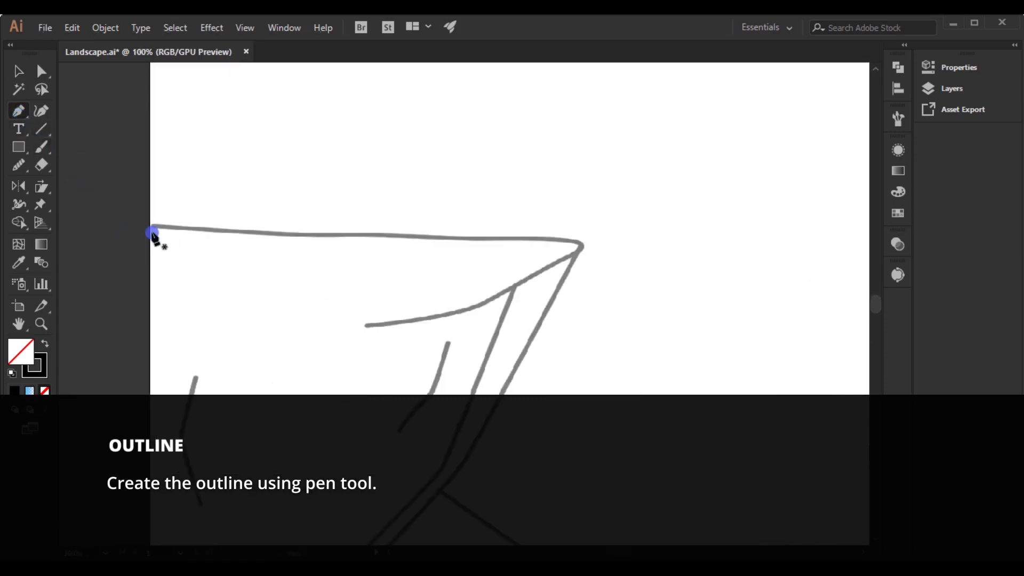
click(581, 247)
click(558, 289)
click(225, 297)
scroll(332, 343, left, 3)
scroll(332, 343, down, 1)
click(171, 326)
- Trace the cliff's right edge down to its tip
scroll(342, 406, up, 1)
click(222, 228)
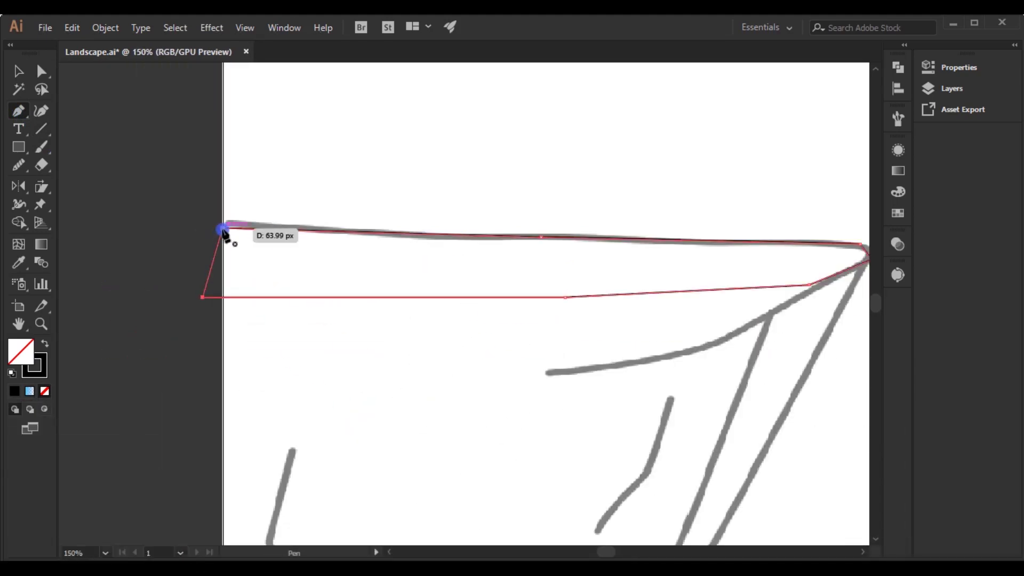
click(512, 141)
click(412, 354)
scroll(411, 355, down, 3)
click(433, 279)
scroll(208, 319, up, 5)
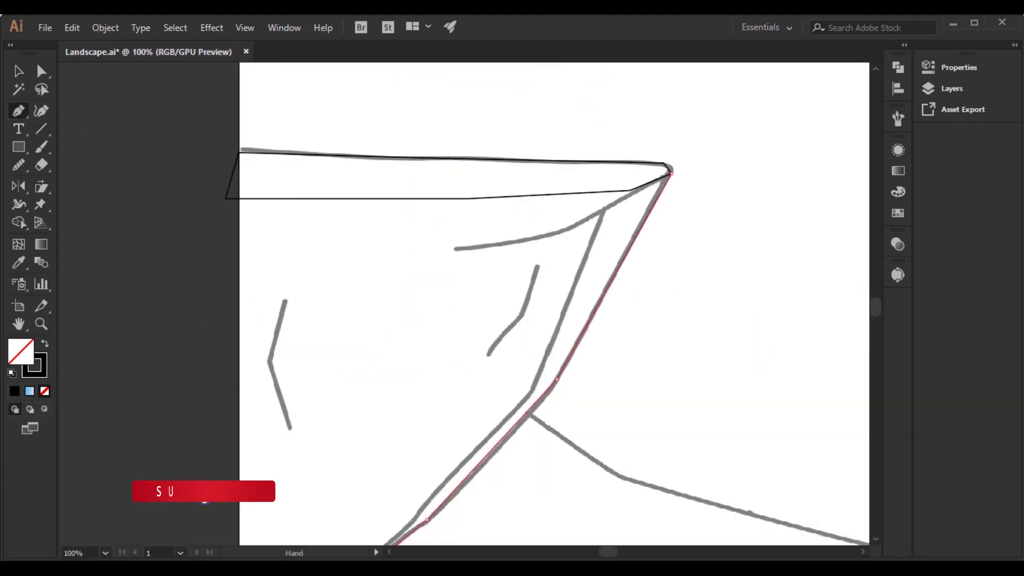
click(667, 174)
scroll(667, 142, up, 1)
scroll(642, 199, down, 5)
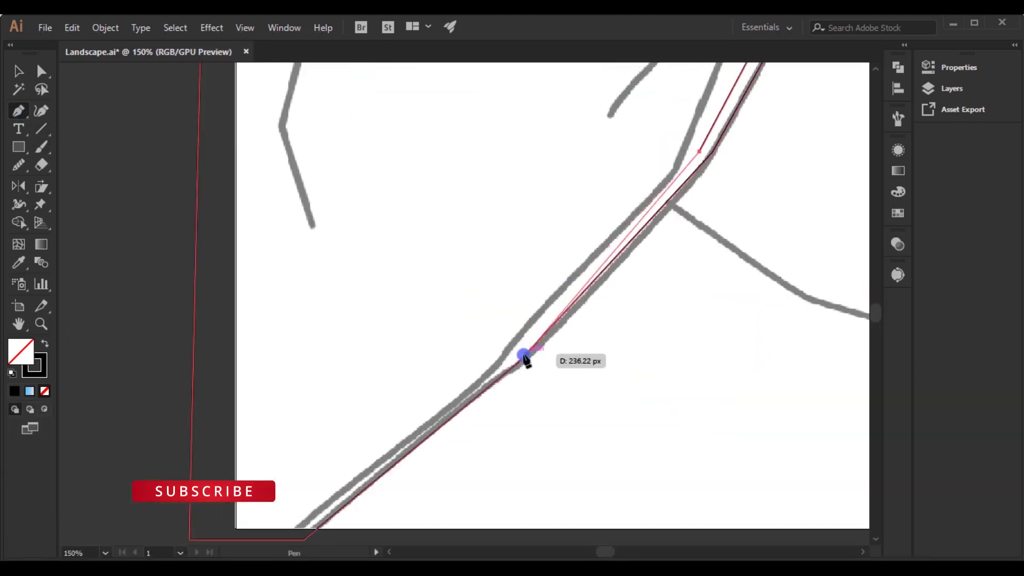
scroll(480, 384, down, 3)
scroll(339, 242, down, 2)
click(663, 256)
- Trace the lower ridge around the small mountain with a curved path
scroll(248, 191, up, 1)
click(248, 191)
click(658, 348)
scroll(658, 347, down, 2)
scroll(798, 373, up, 2)
drag(324, 349, 372, 324)
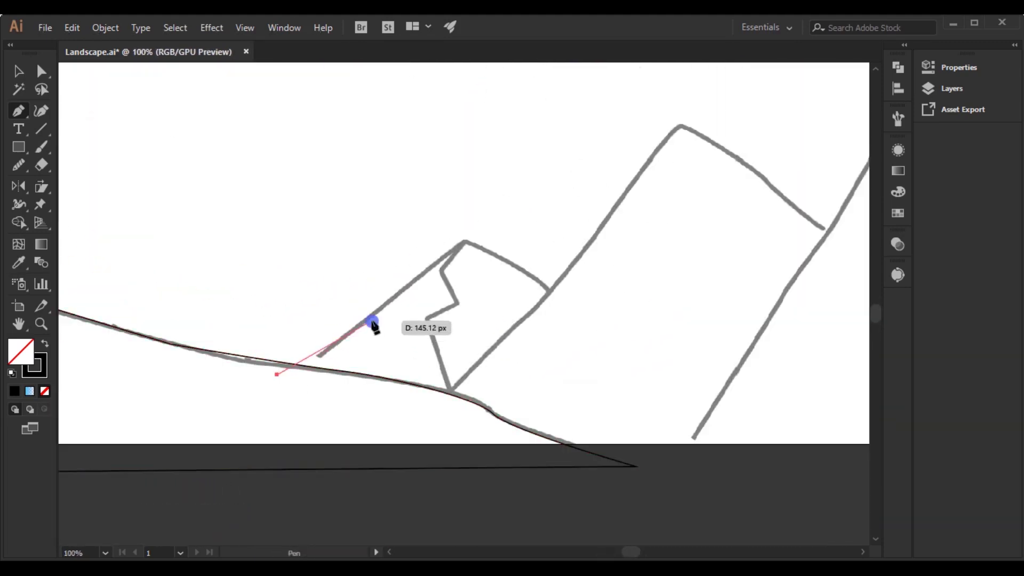
scroll(408, 308, up, 2)
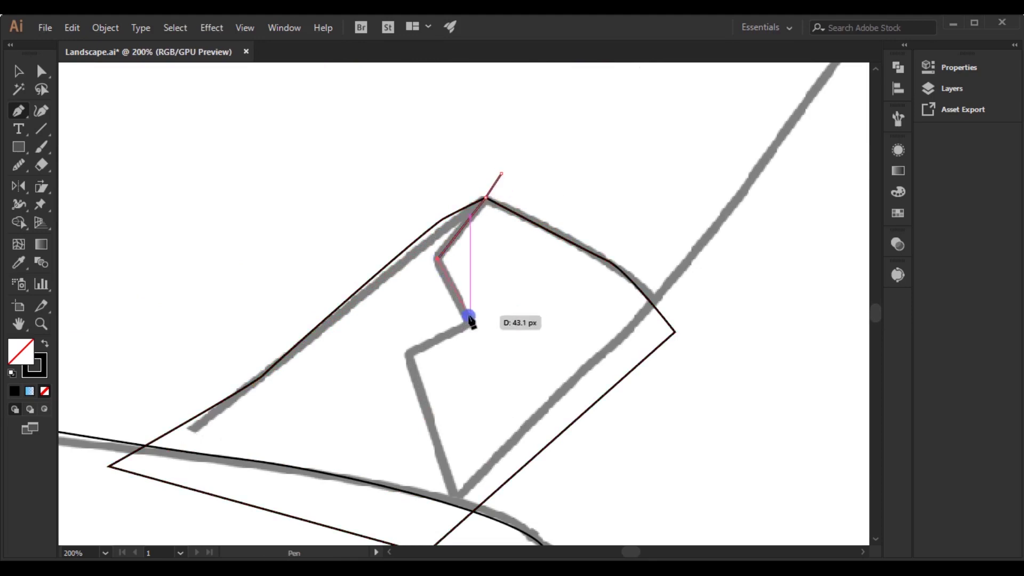
click(430, 469)
key(v)
- Outline the tall peak from a curved mountain side down to the bottom edge
scroll(503, 304, down, 2)
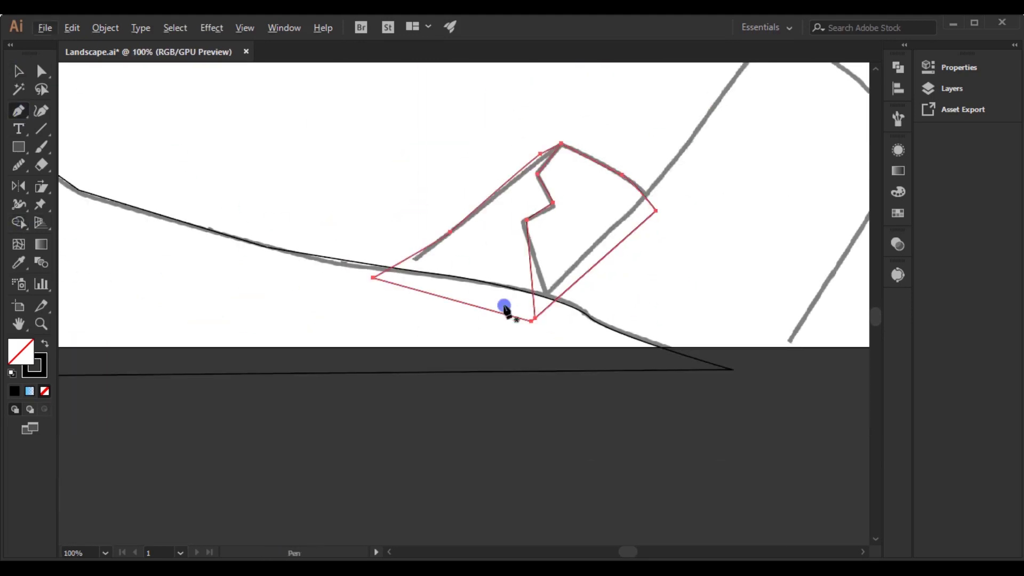
key(p)
drag(586, 248, 645, 170)
click(775, 242)
scroll(664, 393, down, 3)
click(664, 393)
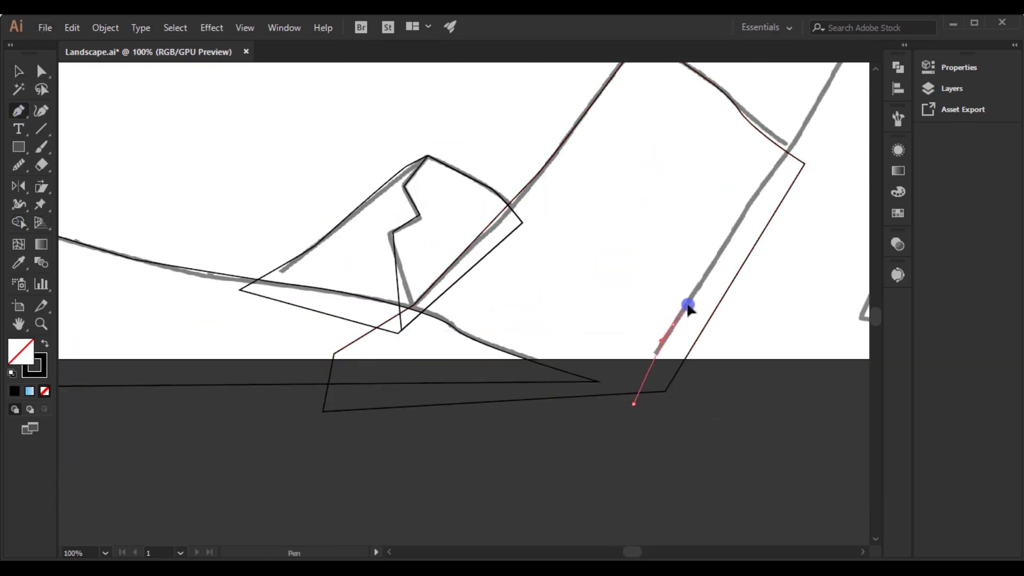
scroll(686, 304, up, 3)
scroll(661, 165, down, 5)
click(724, 448)
scroll(724, 448, up, 1)
- Trace the peak's zigzag edge as a closed outline
click(755, 110)
click(698, 382)
click(692, 474)
click(754, 110)
key(v)
- Draw a circle over the sketched moon with a copy beside it, then hide the sketch layer
scroll(672, 203, up, 2)
key(l)
drag(517, 160, 617, 295)
scroll(618, 295, down, 2)
drag(482, 269, 448, 278)
scroll(482, 320, down, 2)
scroll(482, 320, left, 4)
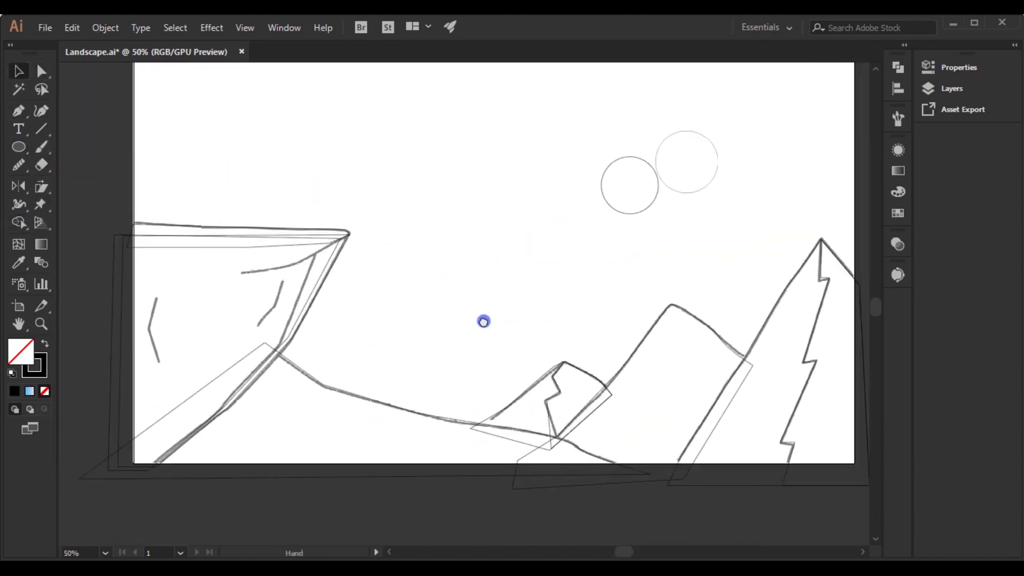
click(933, 89)
click(736, 100)
drag(779, 156, 753, 194)
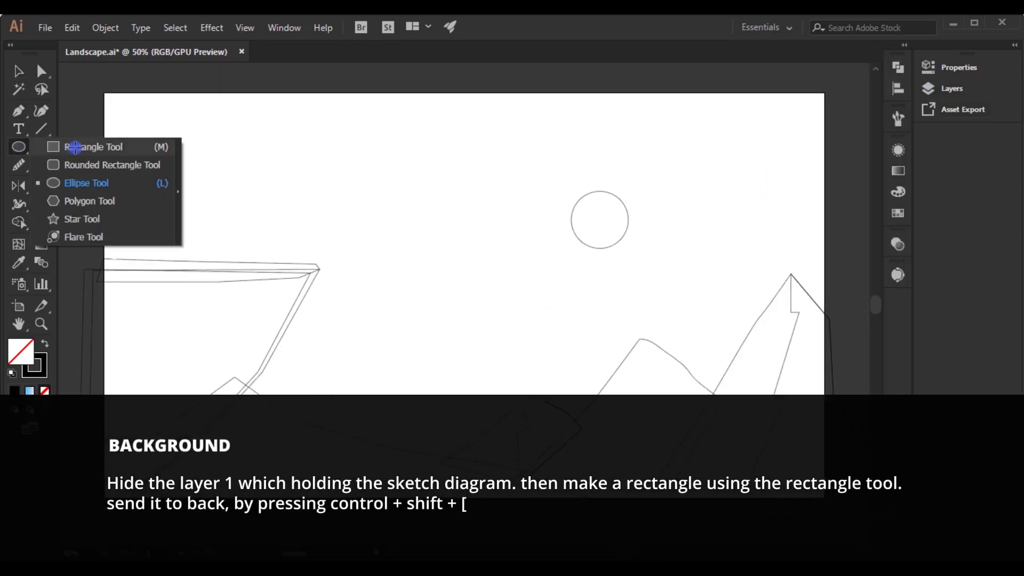
- Draw an artboard-sized rectangle behind everything and fill it with New Gradient Swatch 1
drag(24, 147, 72, 147)
mouse_move(97, 85)
mouse_down()
mouse_move(304, 354)
mouse_move(830, 505)
mouse_up()
key(ctrl+shift+bracketleft)
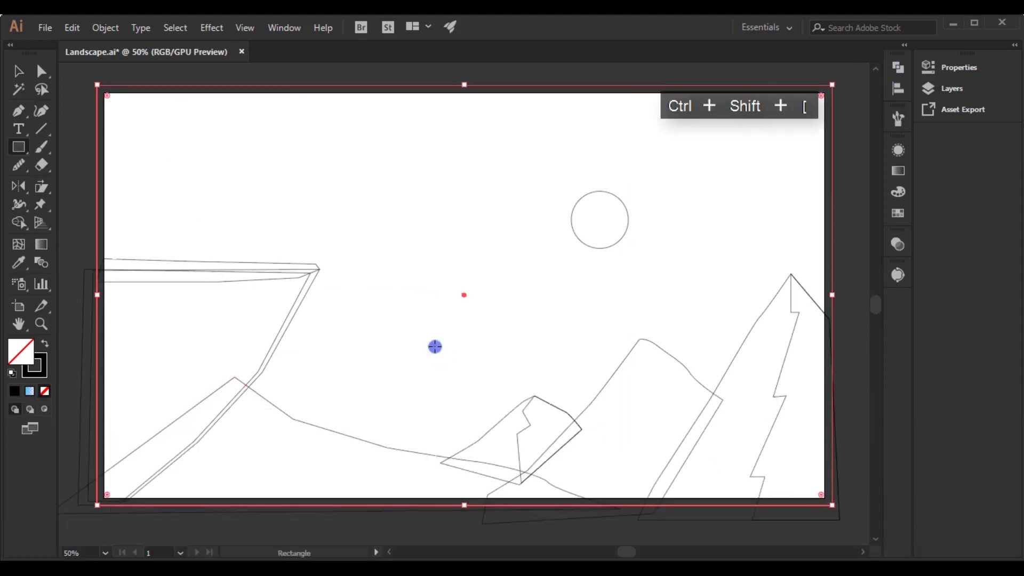
click(42, 347)
click(899, 171)
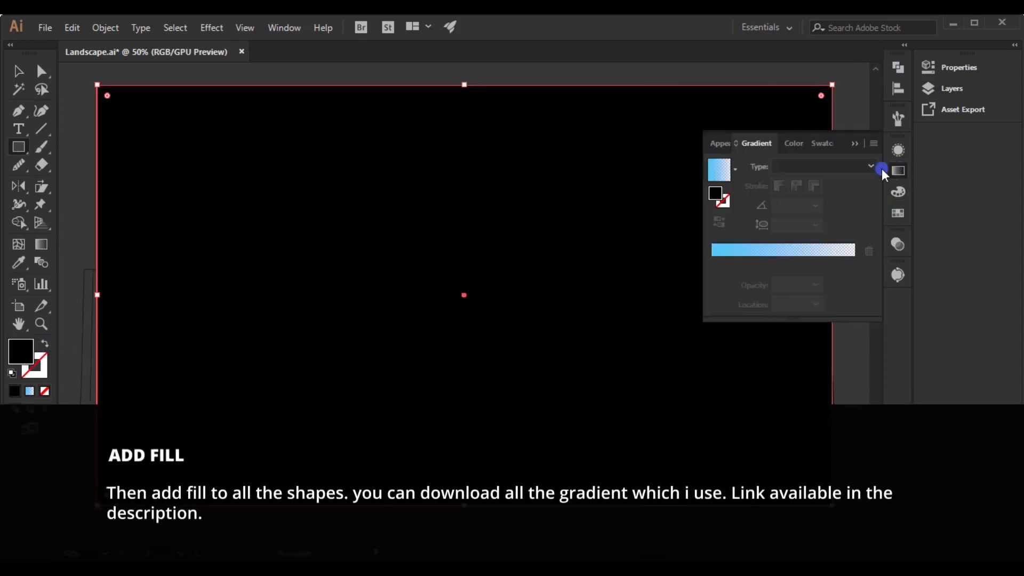
click(738, 170)
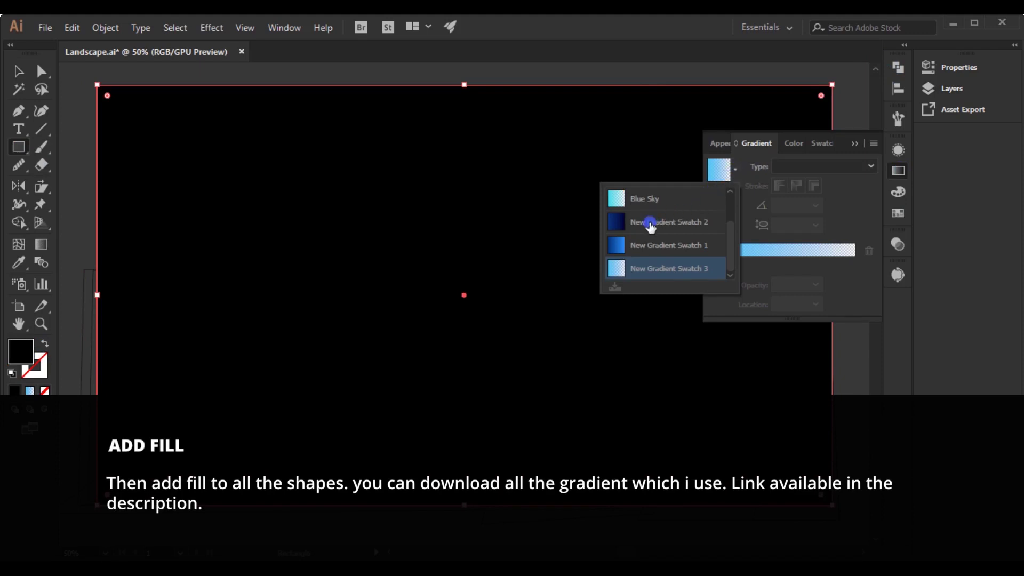
click(617, 248)
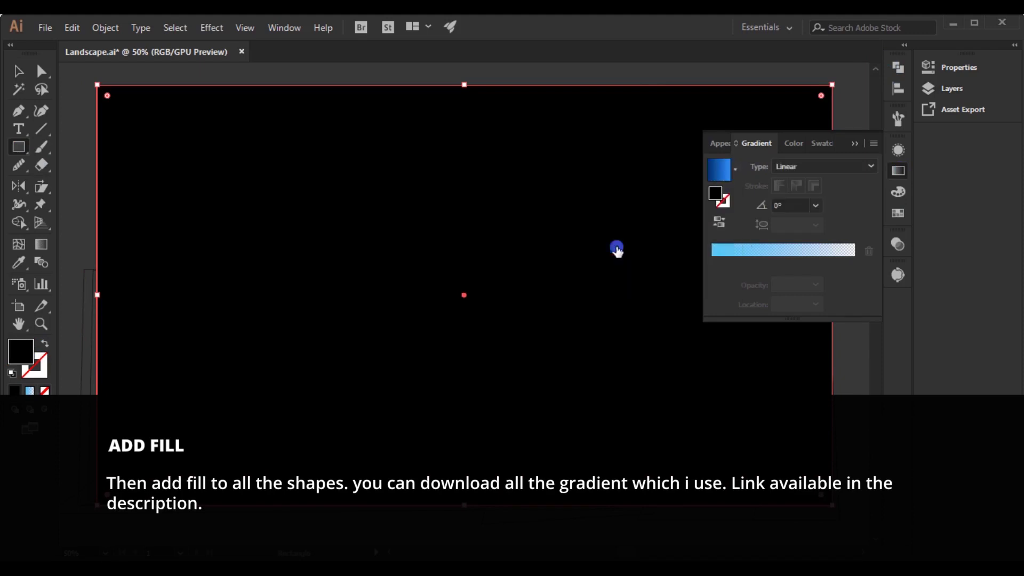
click(852, 144)
- Make the sky gradient run vertically, dark at the top and lighter at the bottom
click(46, 244)
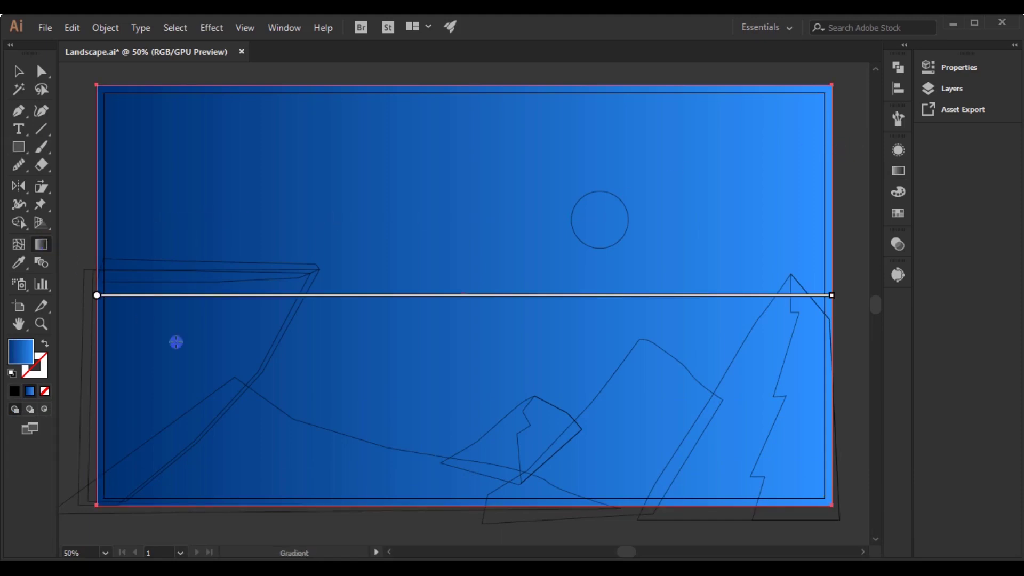
drag(436, 508, 436, 454)
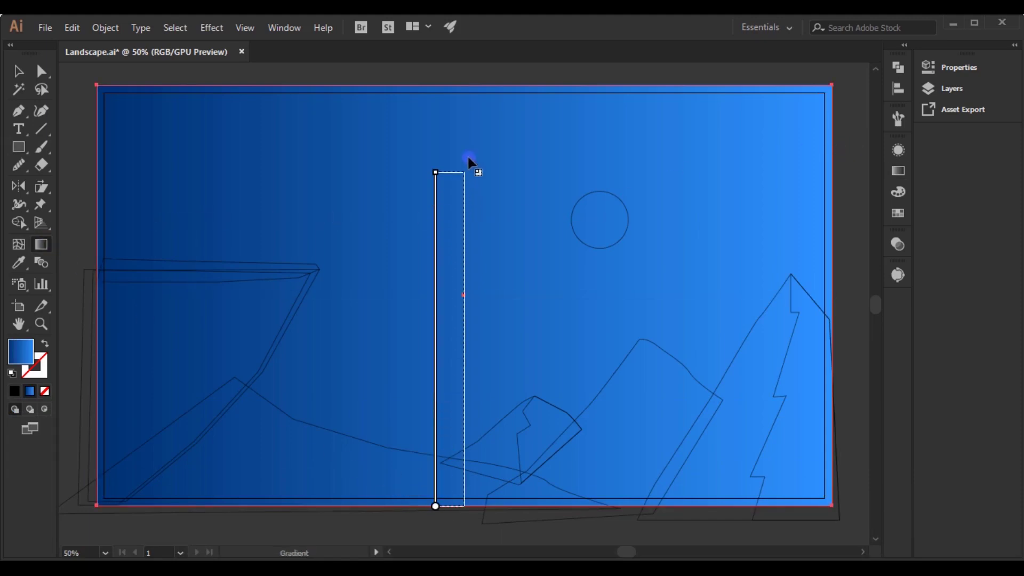
drag(464, 171, 465, 87)
key(ctrl+minus)
drag(471, 460, 470, 179)
key(ctrl+plus)
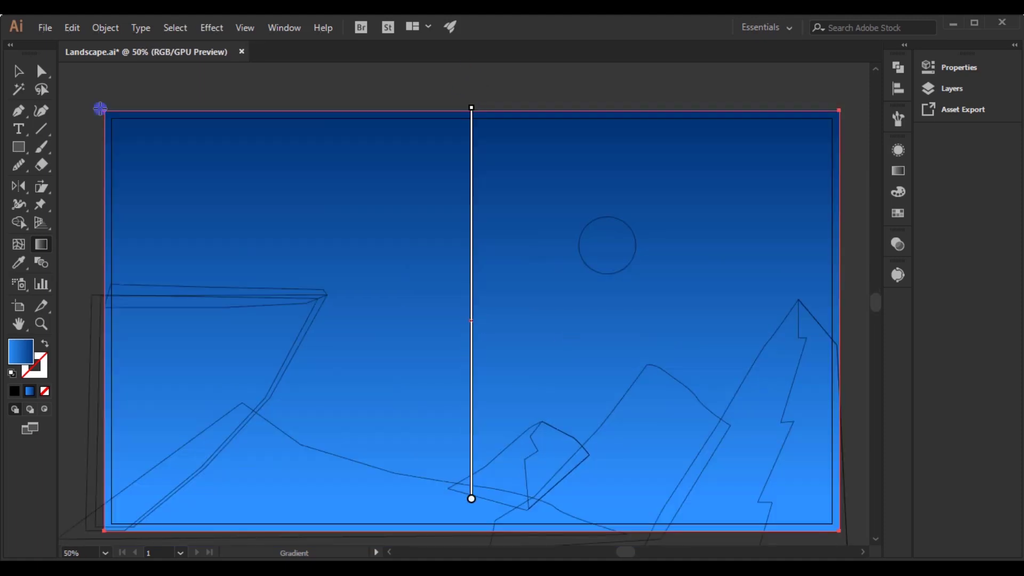
- Bring the cliff-top shape in front of all other shapes
key(ctrl+minus)
key(ctrl+minus)
key(v)
scroll(299, 241, up, 4)
click(299, 243)
key(ctrl+shift+bracketright)
click(898, 213)
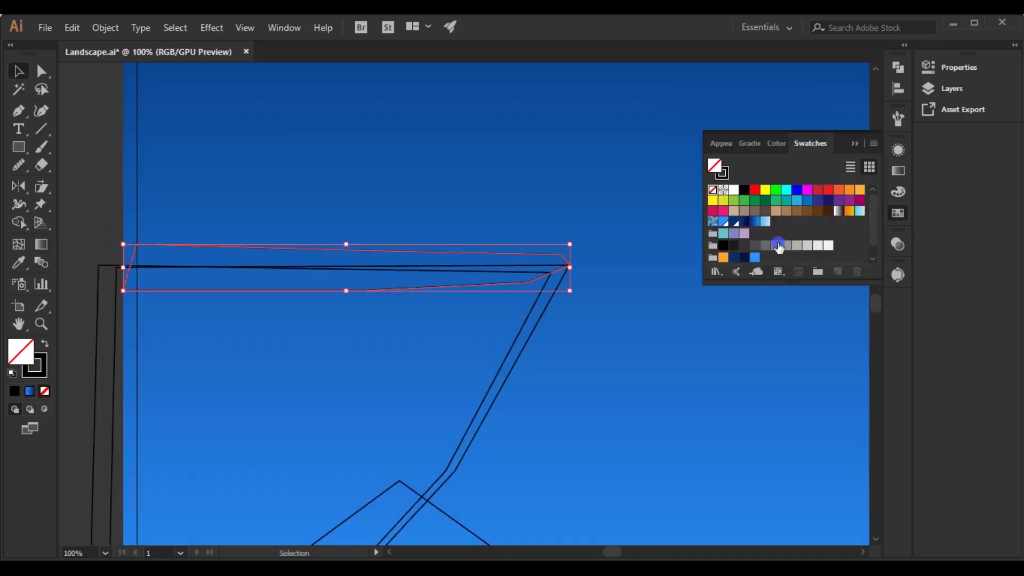
- Fill the cliff shapes with dark navy and light blue, and remove the ledge outline
click(745, 258)
click(549, 309)
click(756, 258)
click(734, 258)
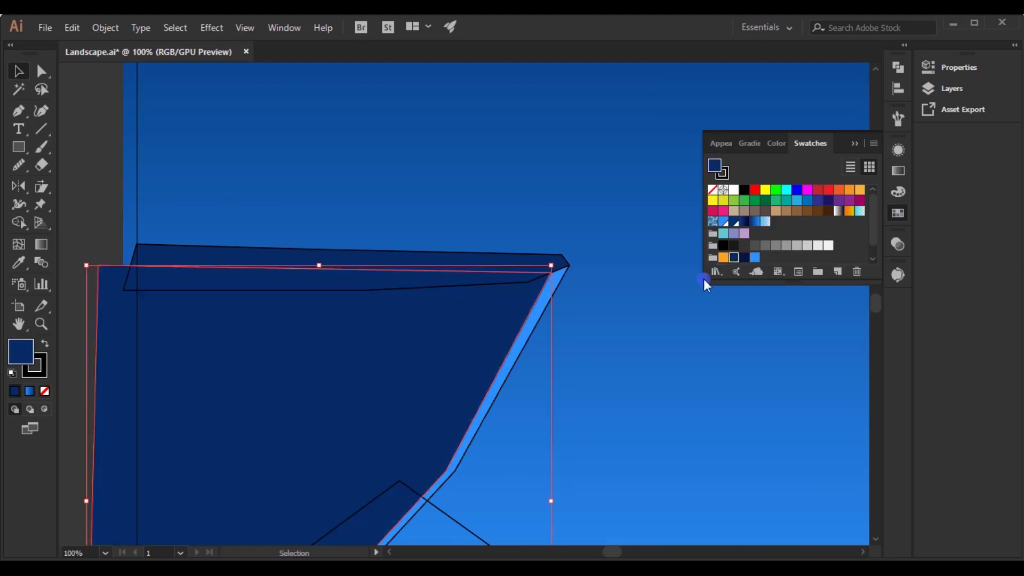
click(703, 280)
scroll(673, 311, down, 3)
key(ctrl+minus)
click(245, 283)
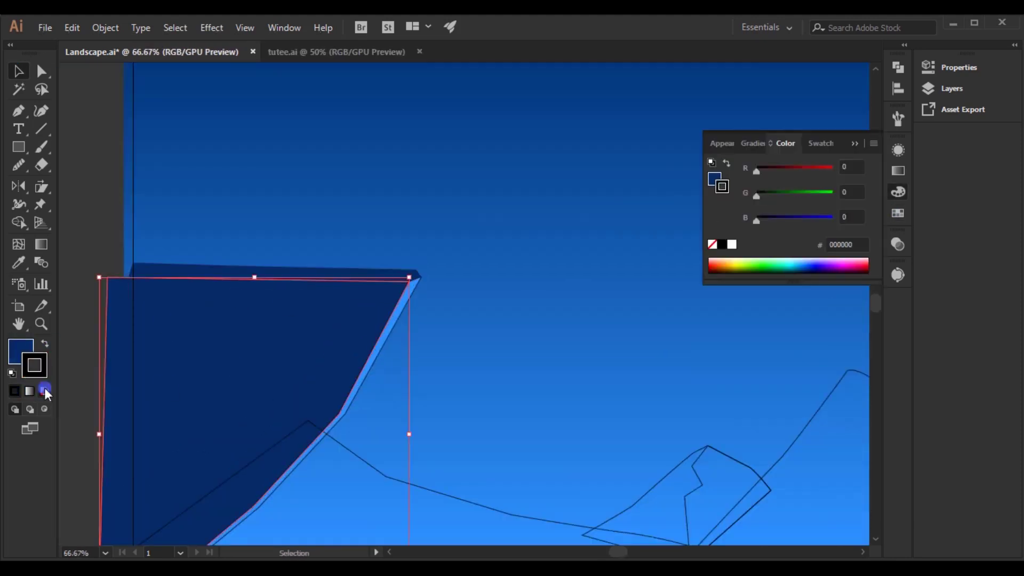
click(197, 318)
click(899, 213)
- Give the hill a diagonal navy gradient and send it backward with Ctrl+[
click(452, 443)
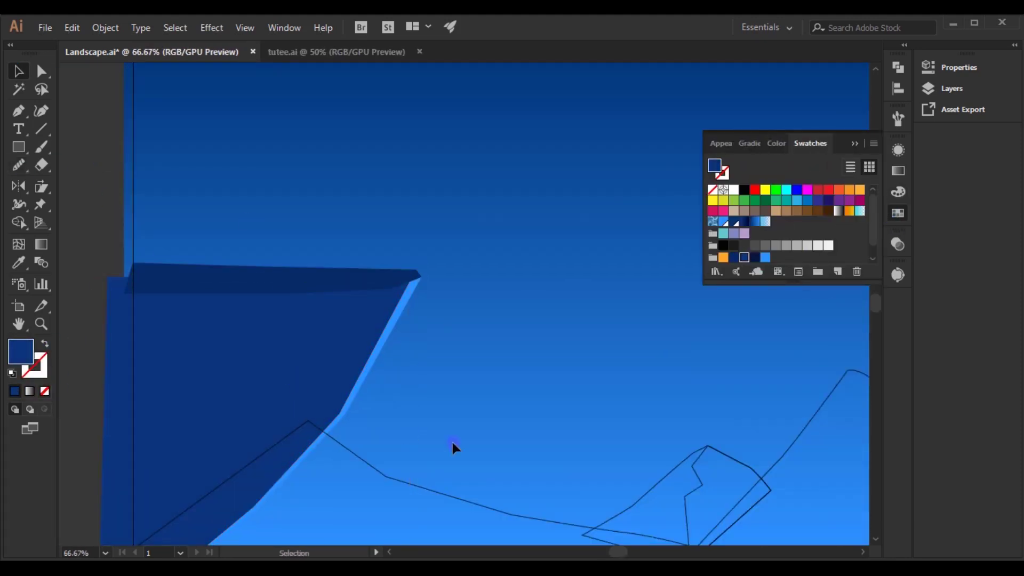
scroll(511, 482, down, 5)
click(401, 349)
click(899, 170)
click(736, 169)
click(661, 231)
key(g)
drag(411, 347, 297, 480)
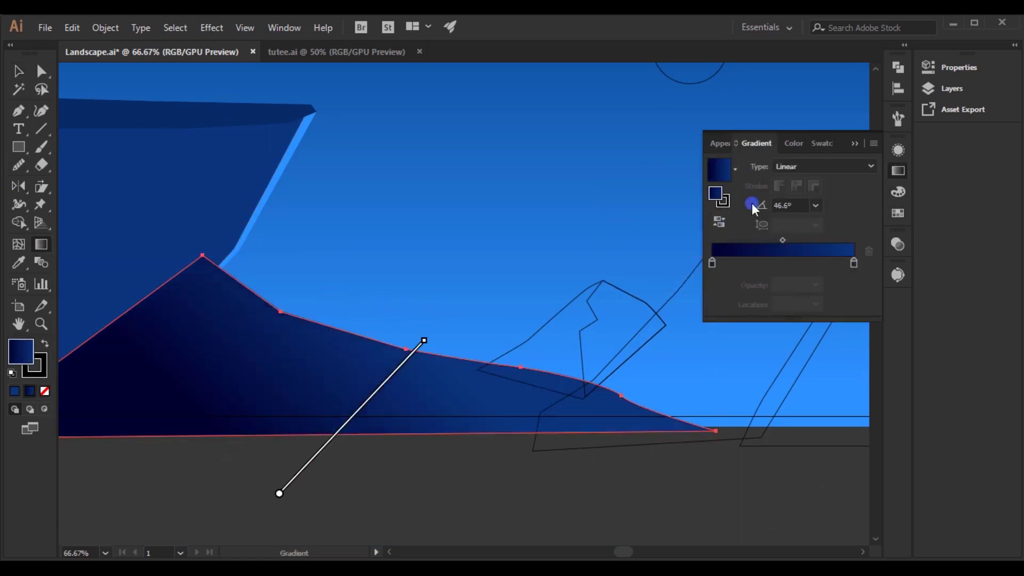
key(v)
key(ctrl+bracketleft)
key(ctrl+minus)
- Fill the moon white and the small mountain navy with no outline
click(520, 192)
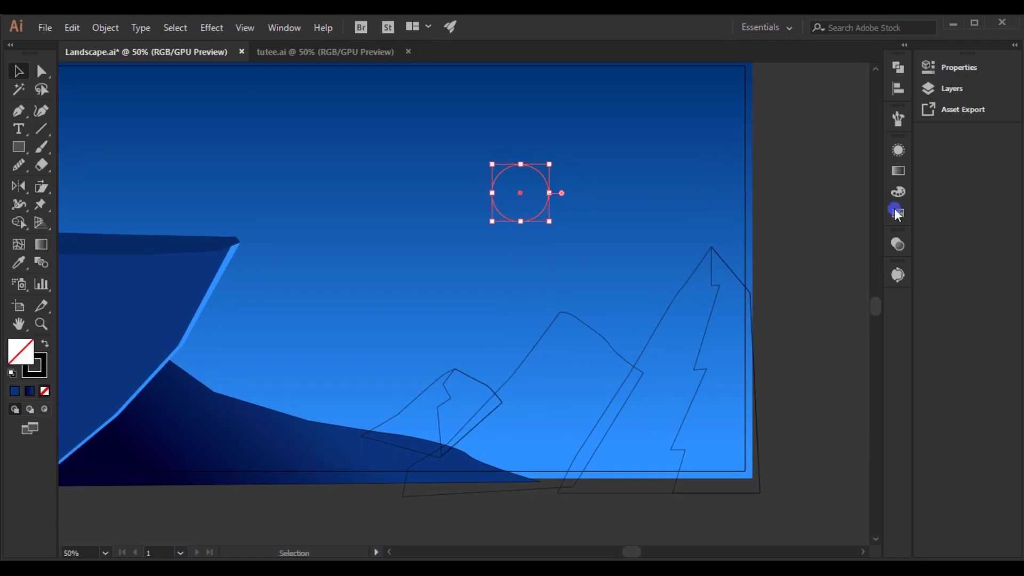
click(898, 213)
click(718, 176)
click(416, 406)
click(898, 213)
click(752, 261)
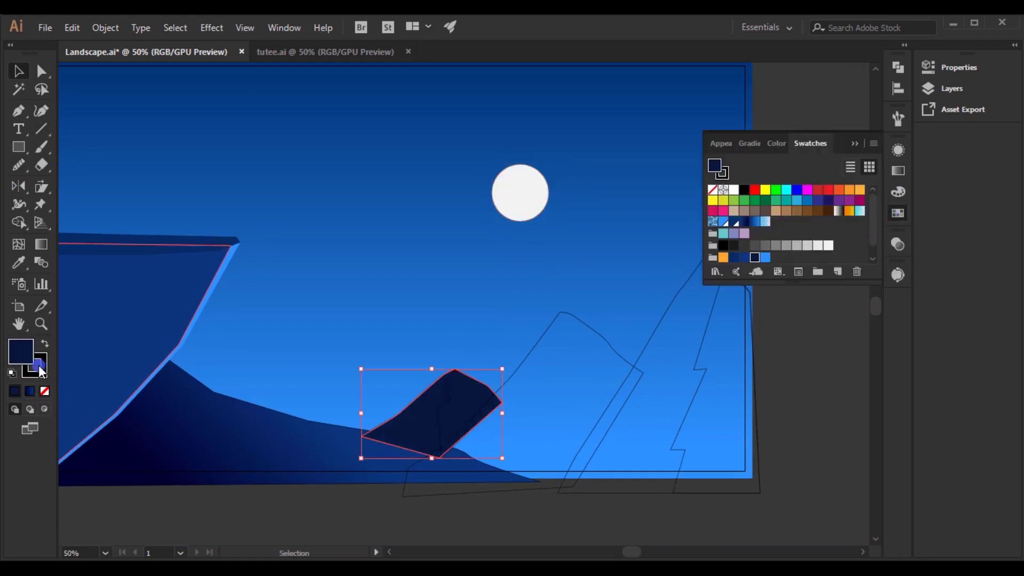
click(778, 143)
key(x)
- Fill the tall mountain navy and give the big mountain a bottom-to-top blue gradient
click(708, 321)
click(899, 213)
key(x)
click(751, 262)
click(635, 368)
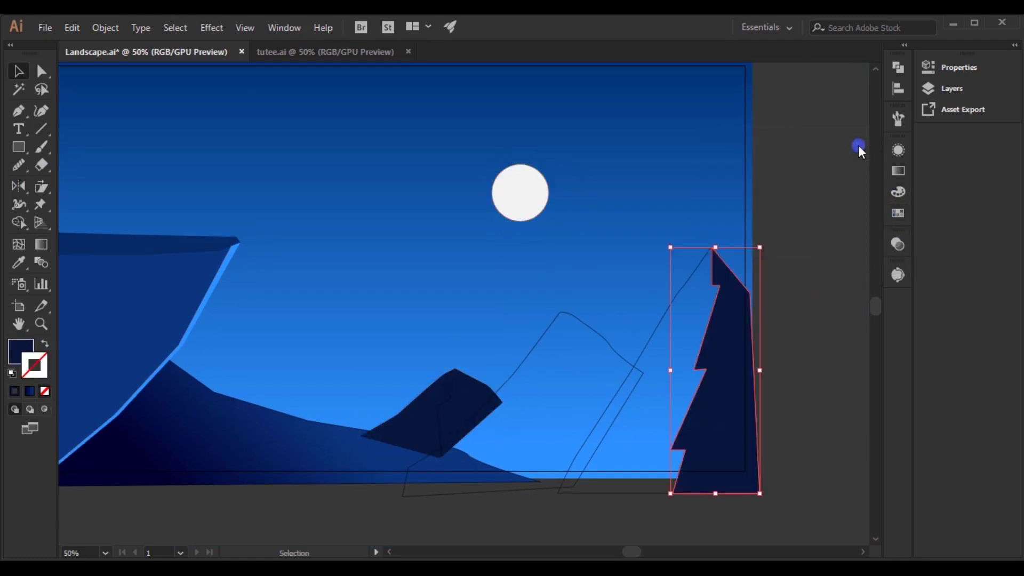
click(898, 170)
click(735, 169)
click(635, 246)
key(g)
mouse_move(513, 482)
mouse_down()
mouse_move(549, 309)
mouse_move(530, 457)
mouse_up()
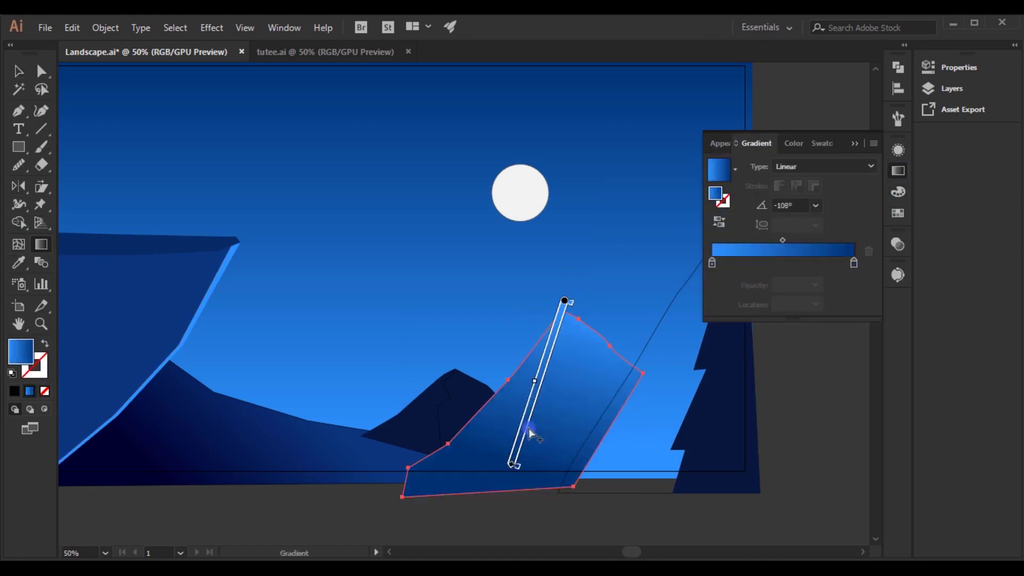
- Eyedrop the big mountain's gradient onto the tall mountain and run it upward
key(v)
click(656, 426)
key(i)
click(579, 340)
drag(670, 285, 679, 411)
key(v)
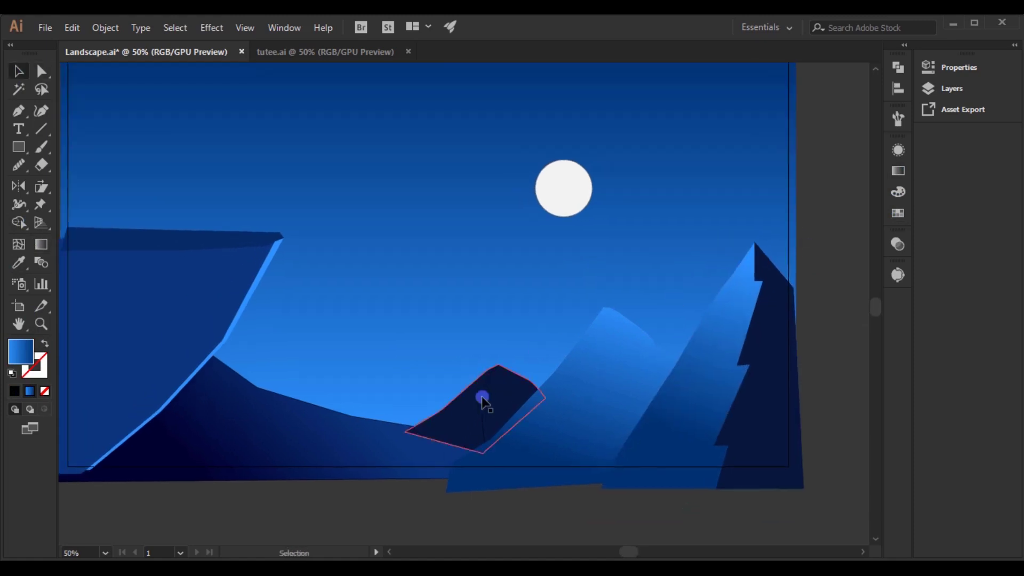
- Fill the small mountain dark blue and set its gradient direction
click(487, 401)
click(898, 213)
click(744, 259)
key(ctrl+shift+a)
click(487, 401)
key(g)
drag(478, 373, 524, 408)
- Copy the moon and paste a copy directly behind it with Ctrl+B
key(ctrl+shift+a)
key(ctrl+minus)
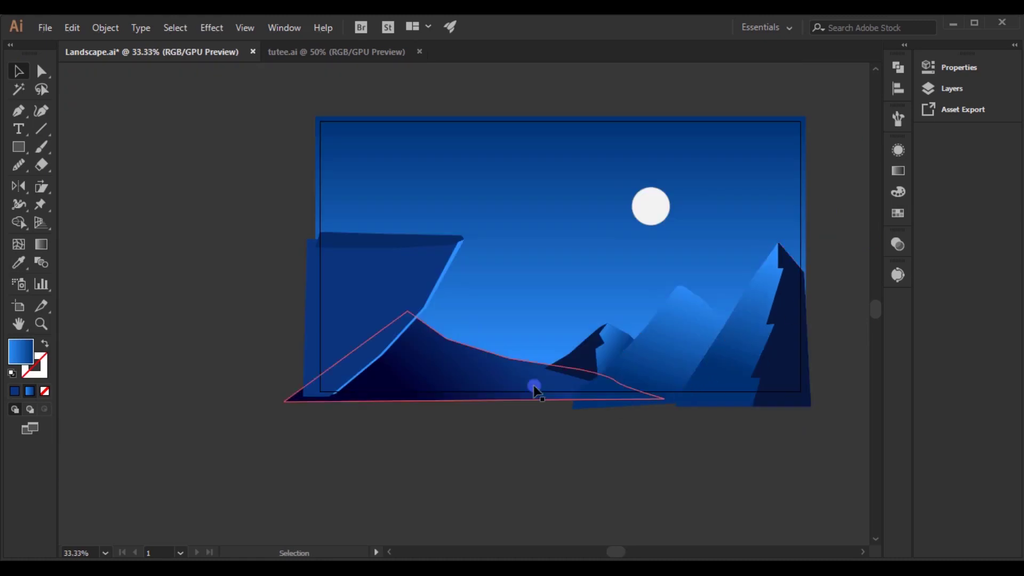
click(657, 325)
key(ctrl+shift+a)
key(ctrl+plus)
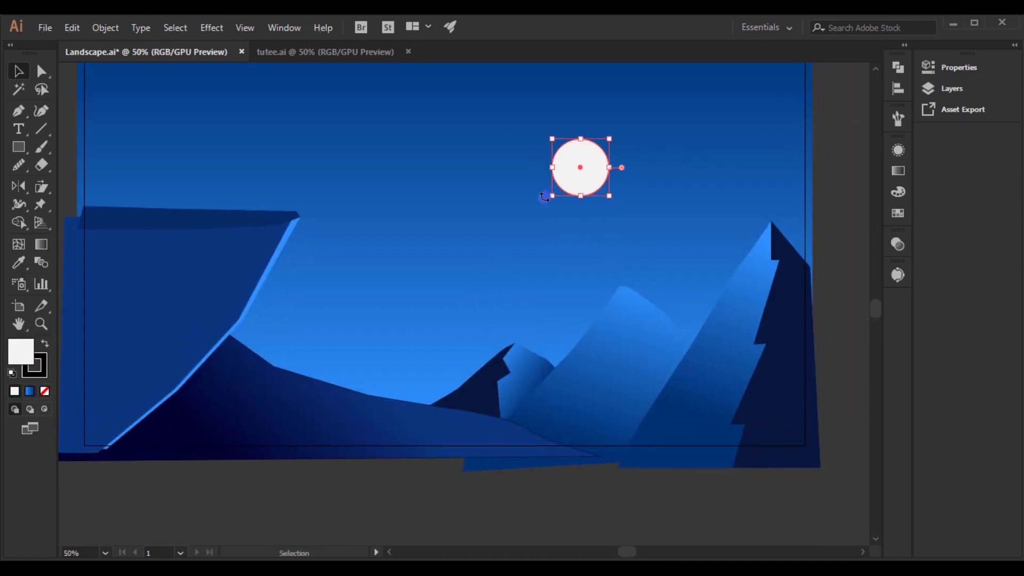
key(ctrl+c)
key(ctrl+b)
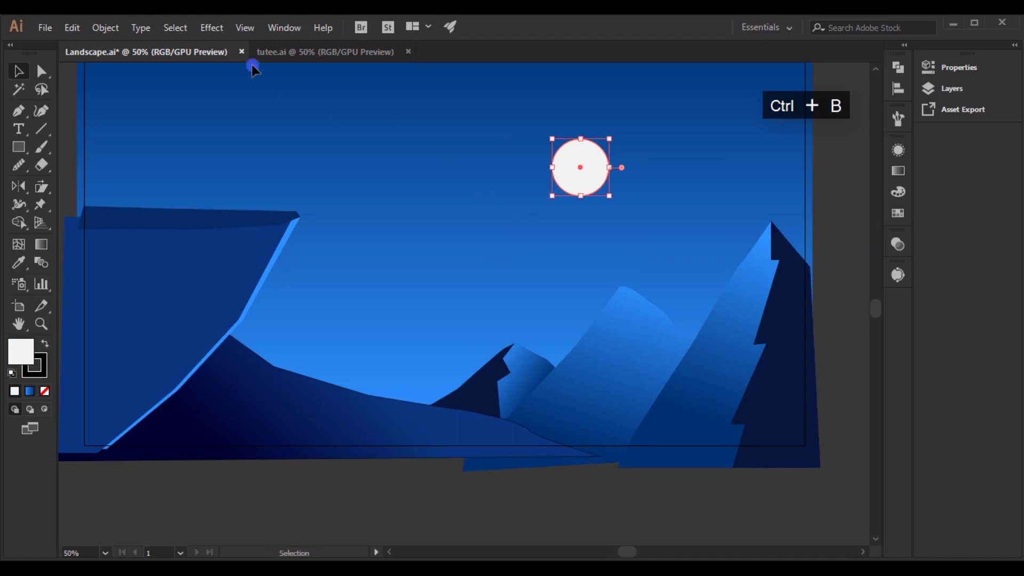
click(211, 27)
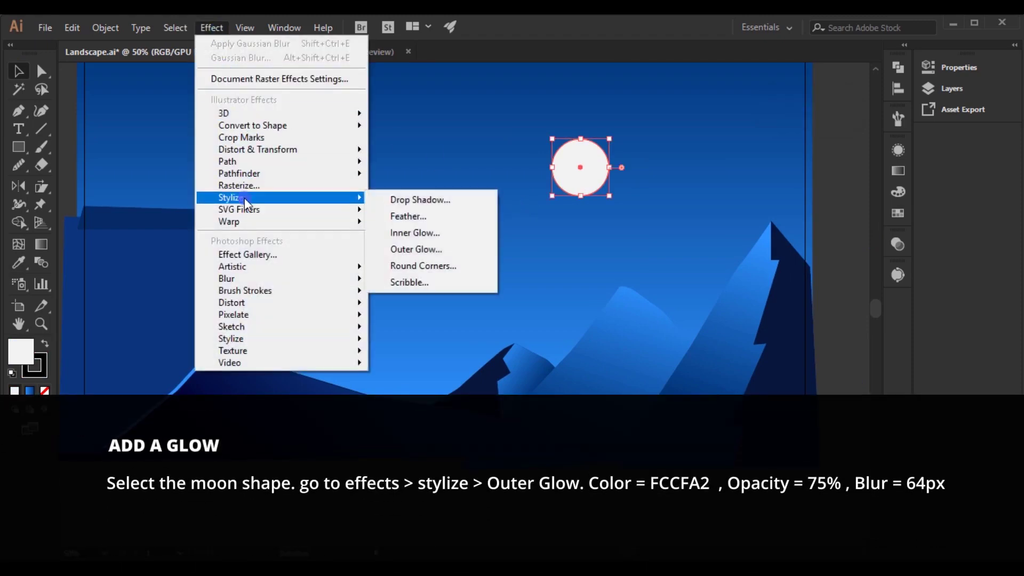
- Add a Screen outer glow to the moon: 75% opacity, 64 px blur, colour FCCFA2
click(429, 249)
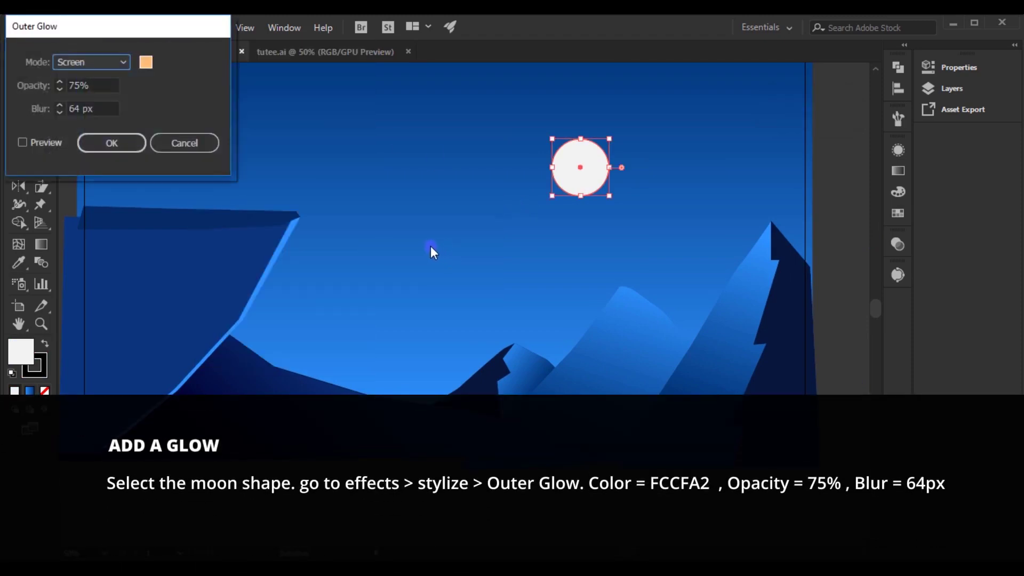
click(45, 143)
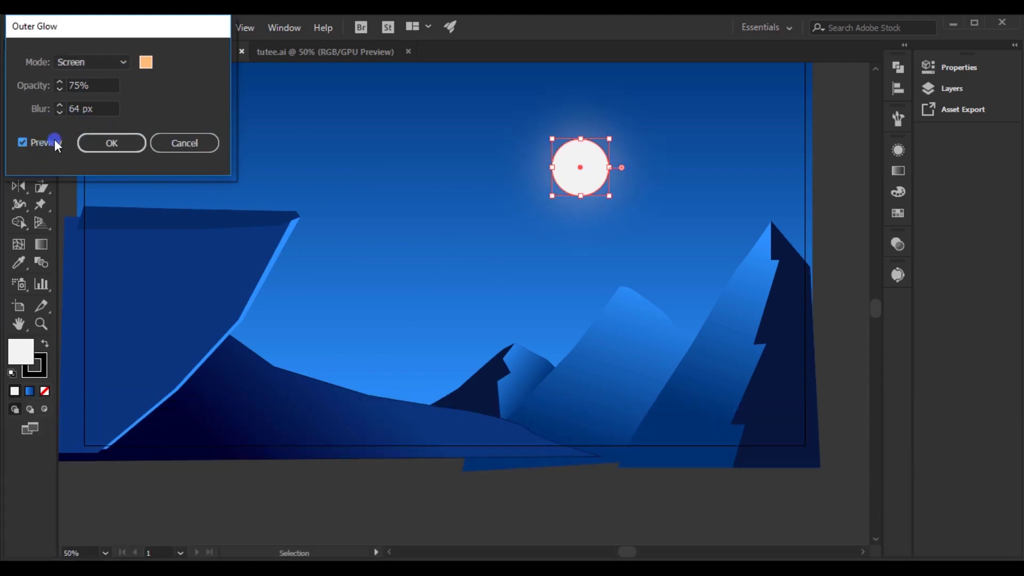
click(145, 63)
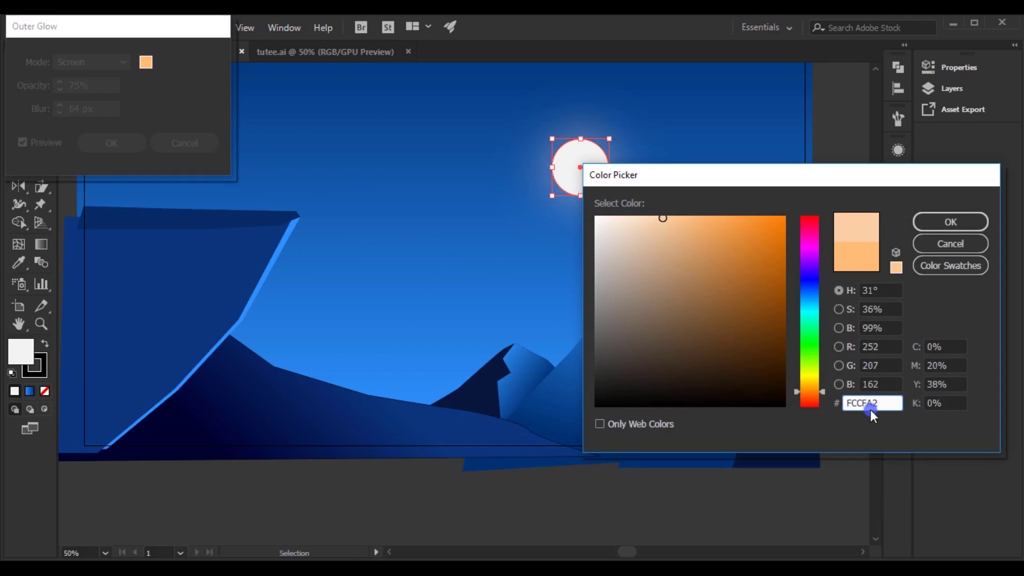
click(928, 248)
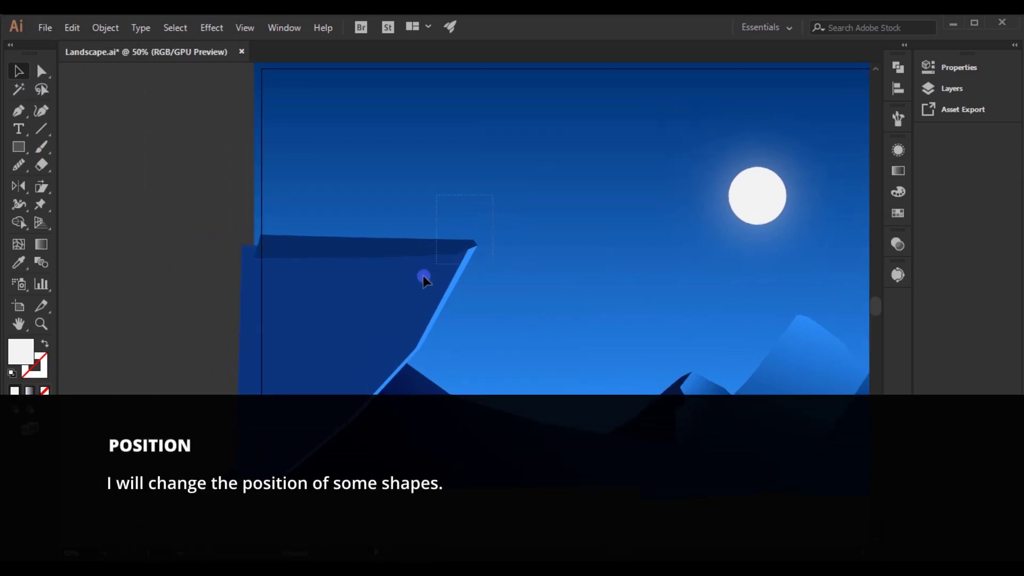
- Move the cliff to the left and shift the right mountain group lower
drag(383, 304, 362, 295)
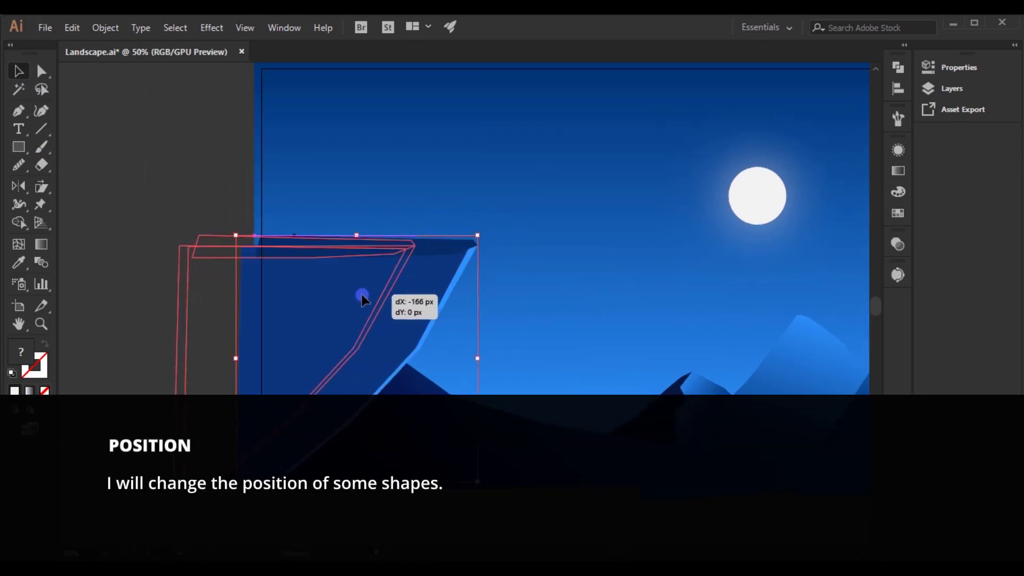
drag(361, 294, 367, 294)
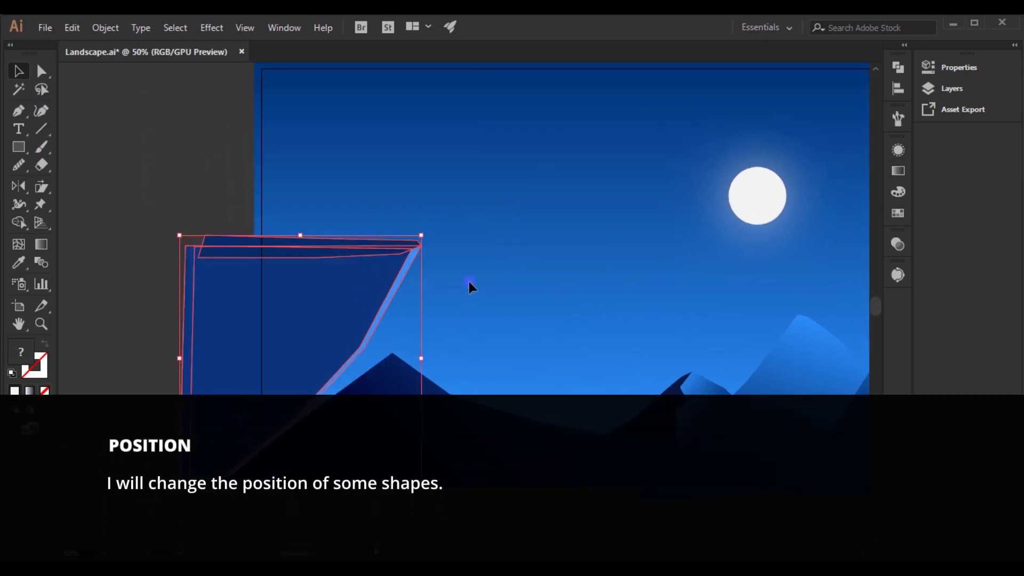
click(501, 299)
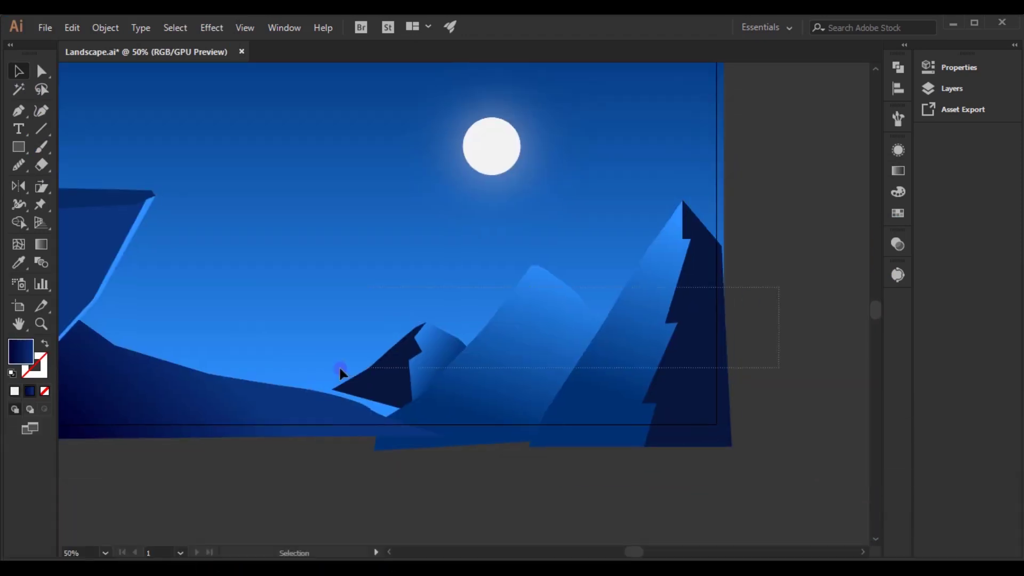
mouse_move(450, 354)
mouse_down()
mouse_move(434, 400)
mouse_move(445, 401)
mouse_up()
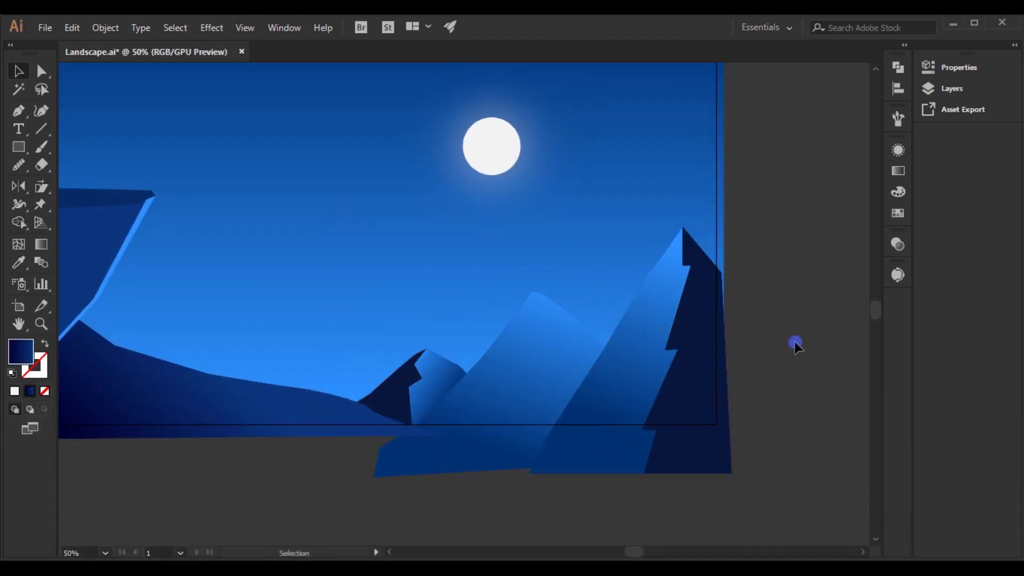
click(795, 343)
- Recolour the right mountain with a dark blue swatch
key(ctrl+minus)
click(782, 389)
click(898, 171)
click(840, 165)
click(762, 369)
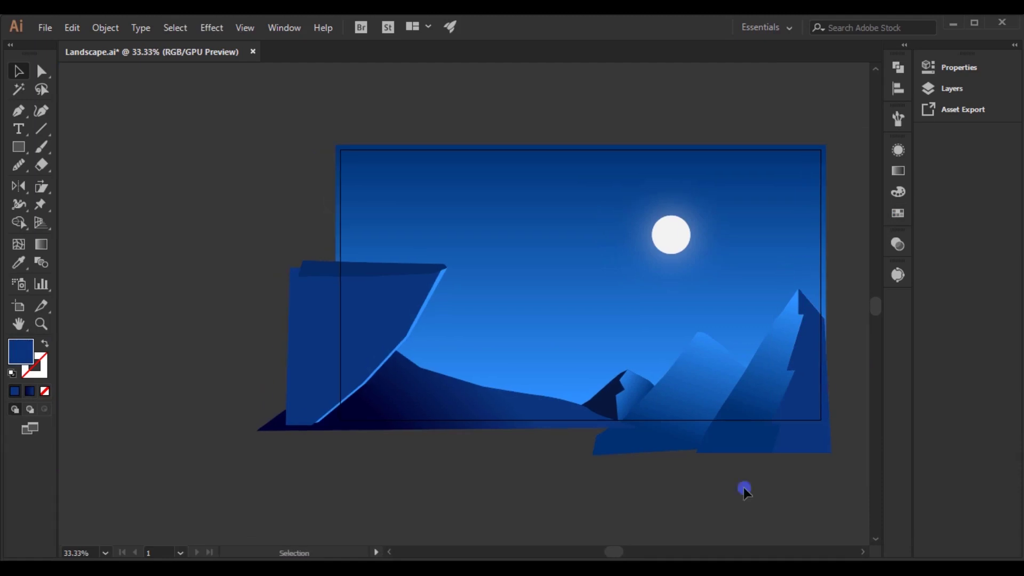
scroll(762, 369, up, 2)
key(ctrl+minus)
key(ctrl+minus)
click(18, 147)
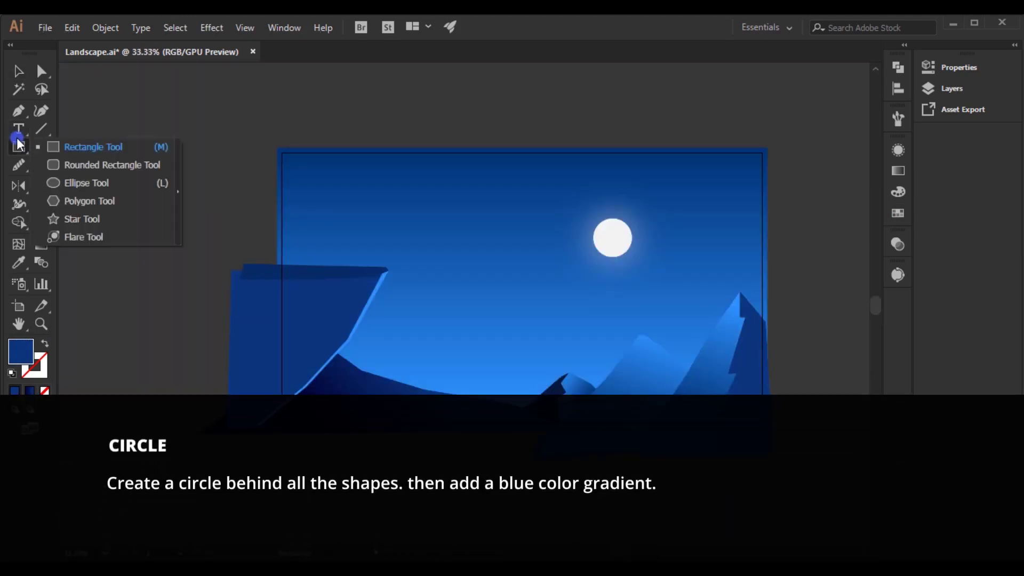
- Draw a wide ellipse across the lower scene and raise its top edge
click(61, 183)
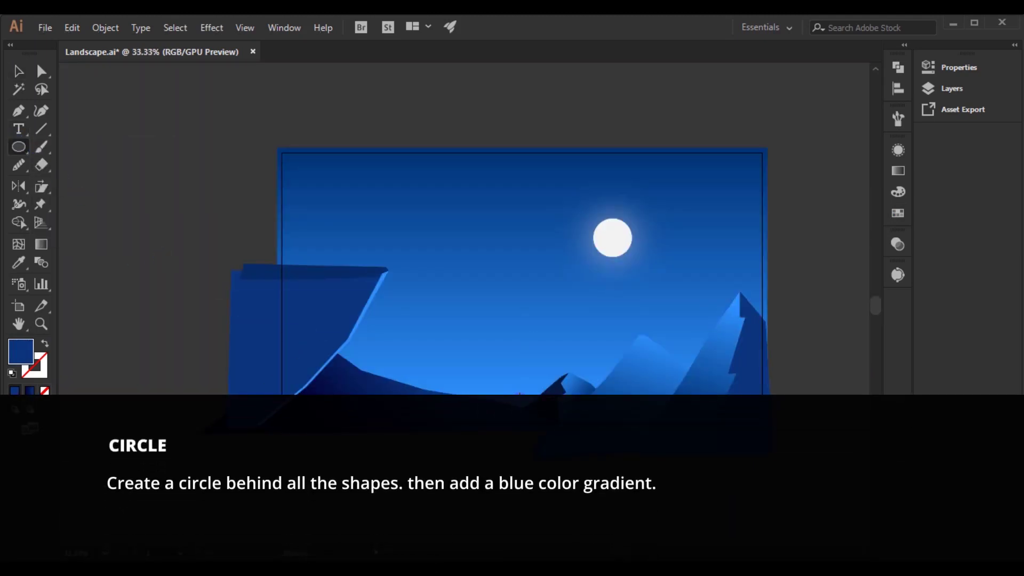
drag(618, 412, 757, 420)
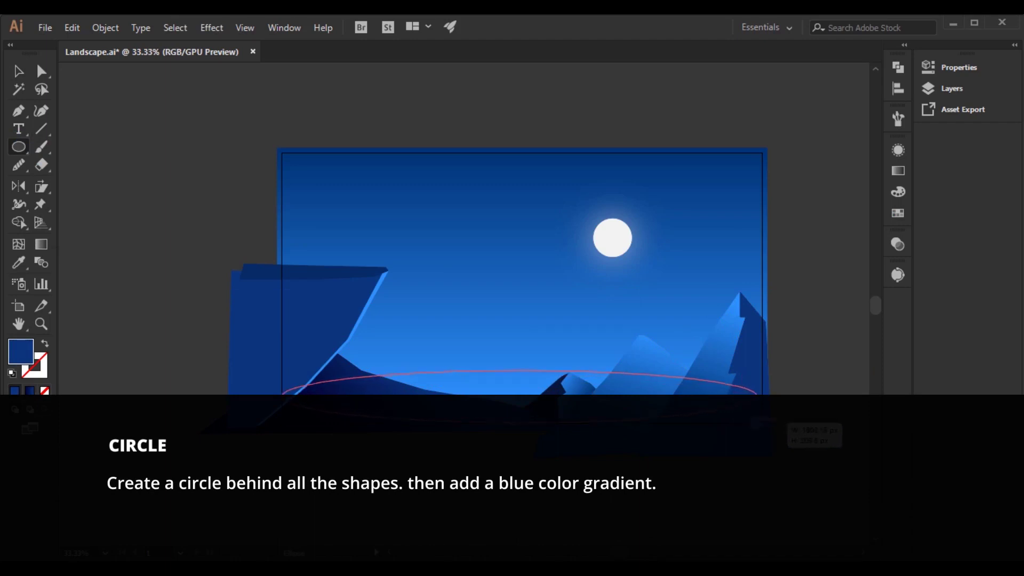
drag(751, 421, 751, 423)
key(v)
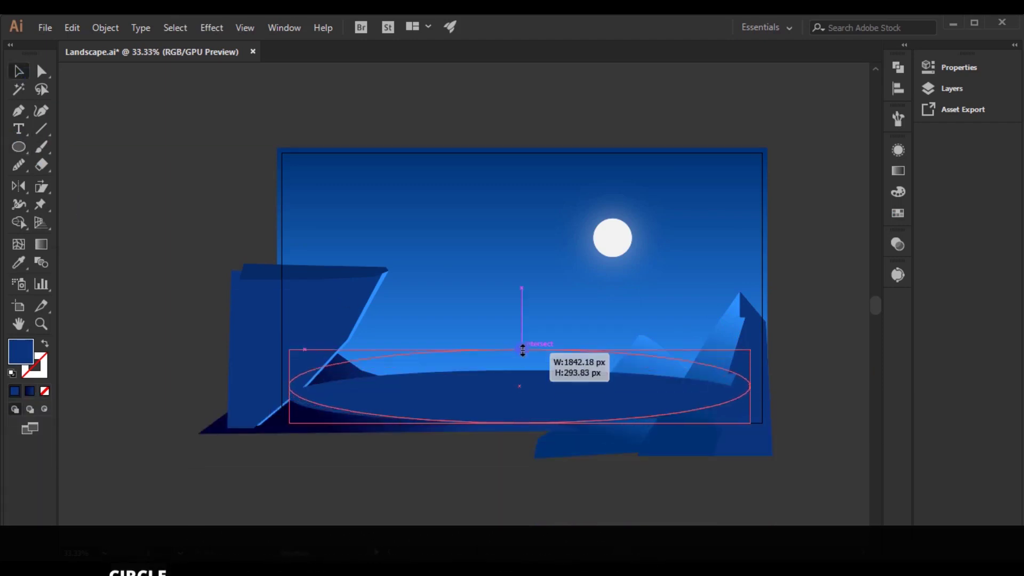
drag(520, 366, 521, 329)
- Give the ellipse a vertical light-blue gradient and send it to the back
click(894, 242)
click(736, 169)
click(651, 199)
key(g)
drag(519, 426, 519, 333)
key(v)
drag(520, 373, 552, 387)
key(ctrl+shift+bracketleft)
- Try redirecting the sky gradient vertically, then undo it
key(g)
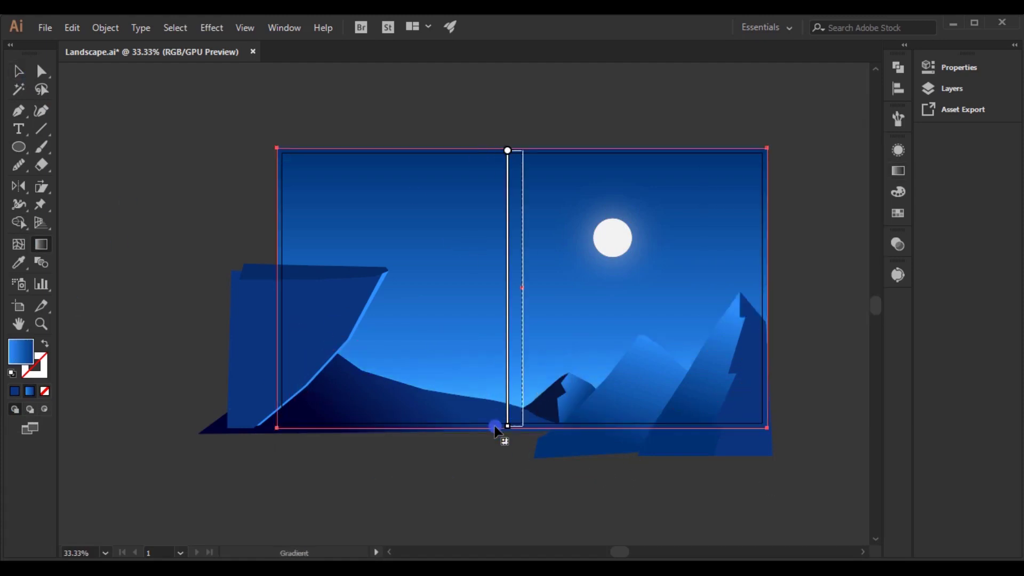
drag(521, 151, 522, 426)
key(ctrl+z)
key(v)
click(137, 120)
scroll(533, 315, up, 4)
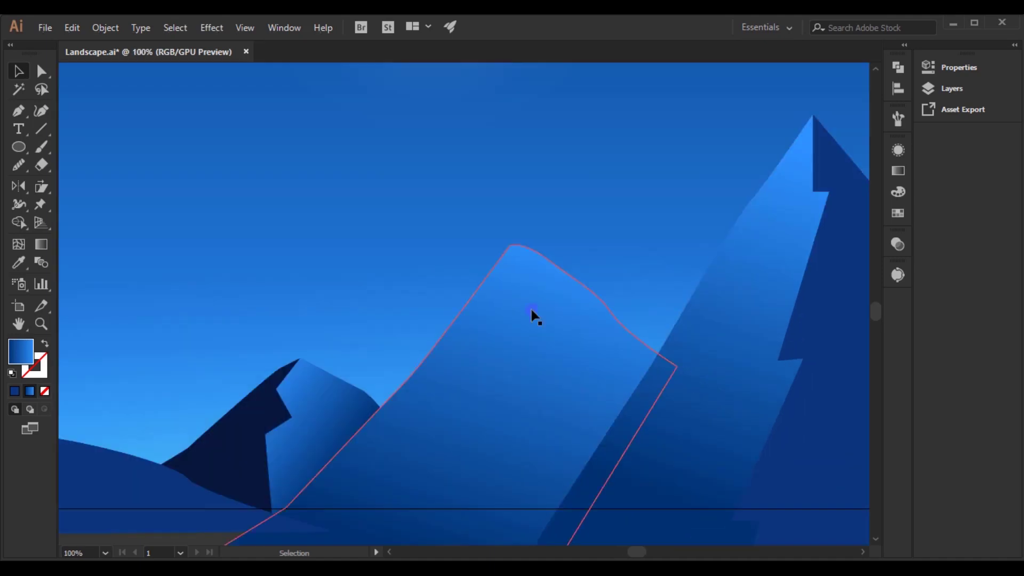
- Duplicate the right mountain in front of itself and select the small piece near the hill
click(530, 306)
key(ctrl+c)
key(ctrl+f)
scroll(515, 281, up, 2)
scroll(501, 231, down, 5)
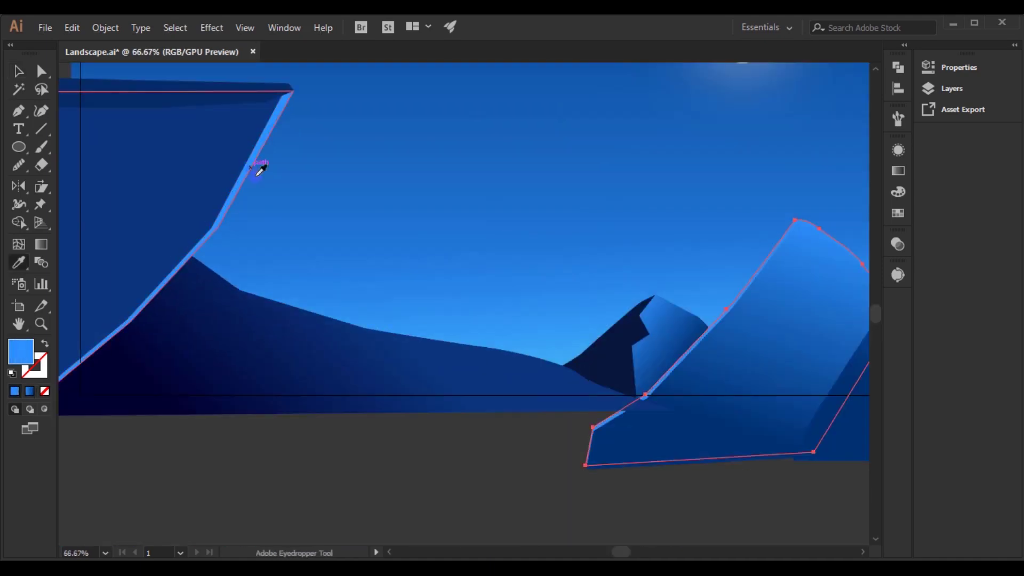
drag(451, 419, 380, 448)
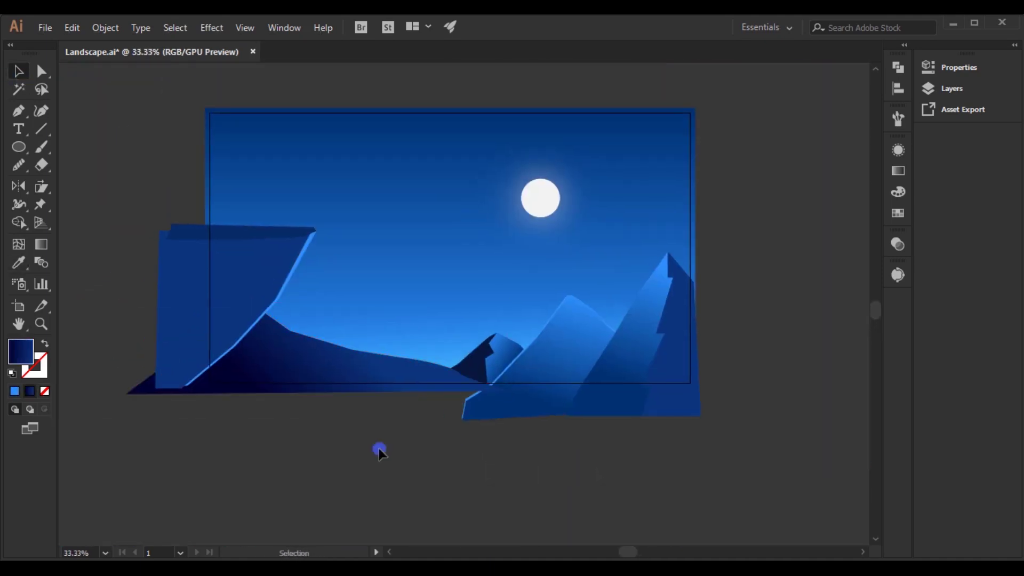
click(18, 111)
scroll(613, 322, down, 1)
scroll(670, 322, right, 1)
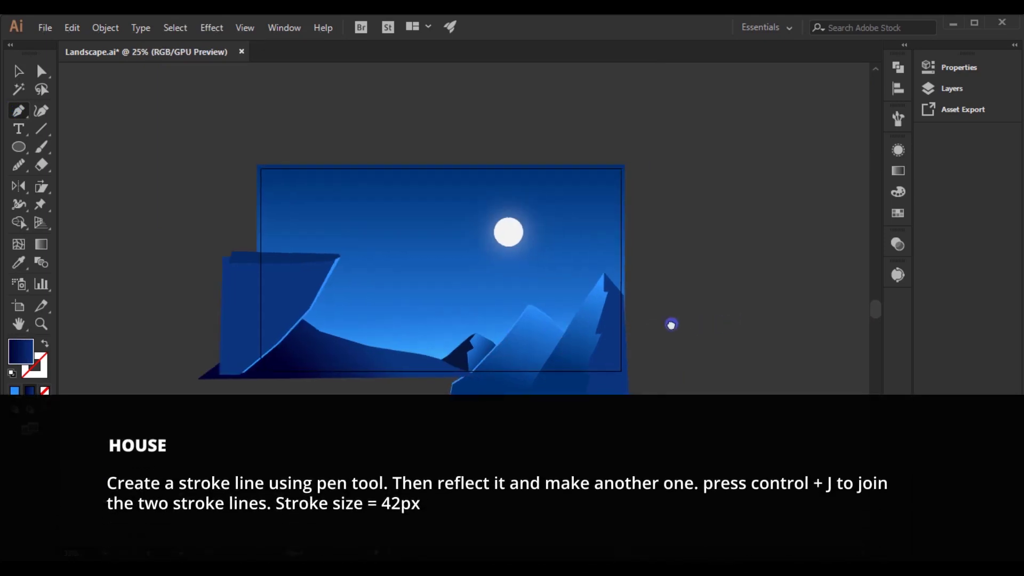
- Draw a diagonal roof line with the Pen tool, with fill and stroke swapped
scroll(524, 320, right, 4)
scroll(547, 245, up, 2)
key(shift+x)
click(654, 256)
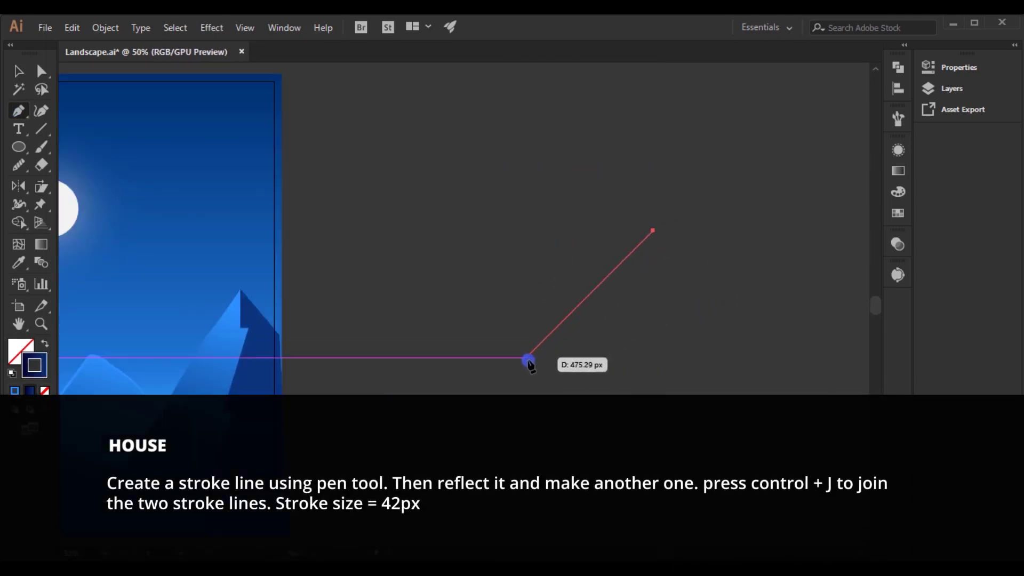
click(521, 357)
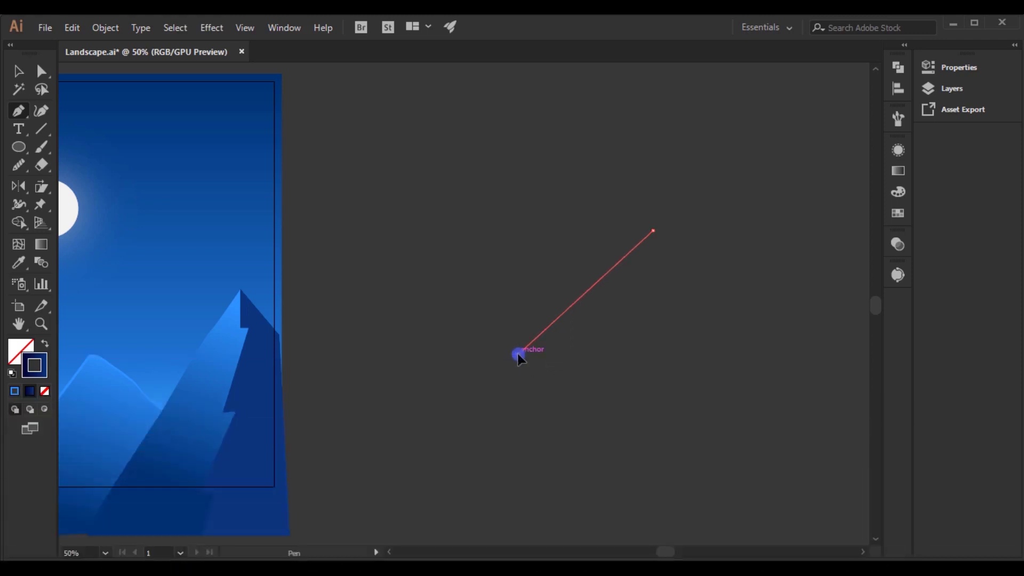
click(18, 71)
click(584, 302)
- Make a mirrored copy of the line, align it at the peak and join both with Ctrl+J
right_click(584, 302)
click(770, 327)
click(50, 251)
drag(550, 262, 683, 264)
drag(722, 201, 616, 259)
key(ctrl+j)
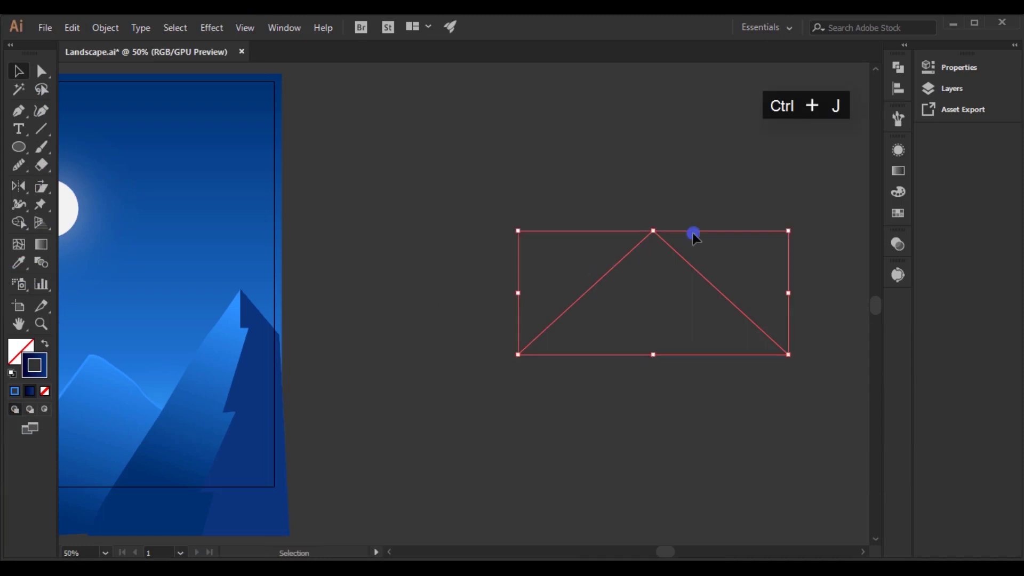
- Raise the chevron's stroke weight so the roof is much thicker
click(959, 67)
click(791, 244)
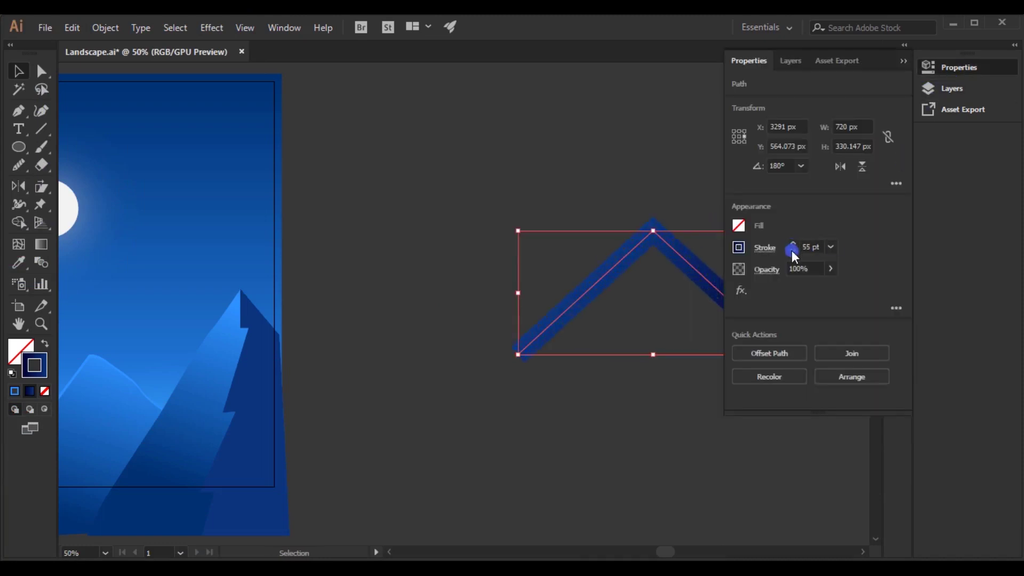
click(587, 197)
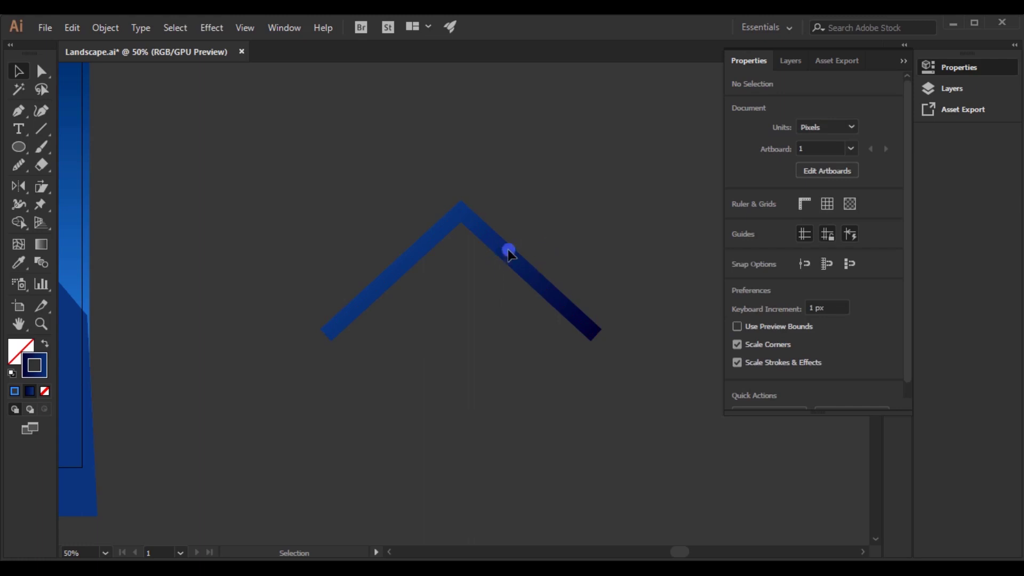
click(899, 61)
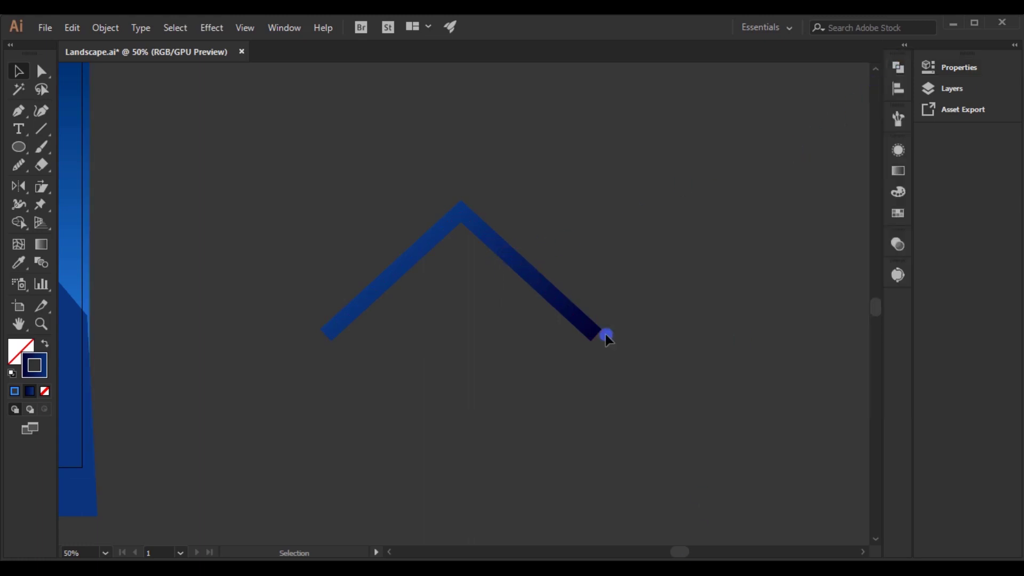
click(511, 259)
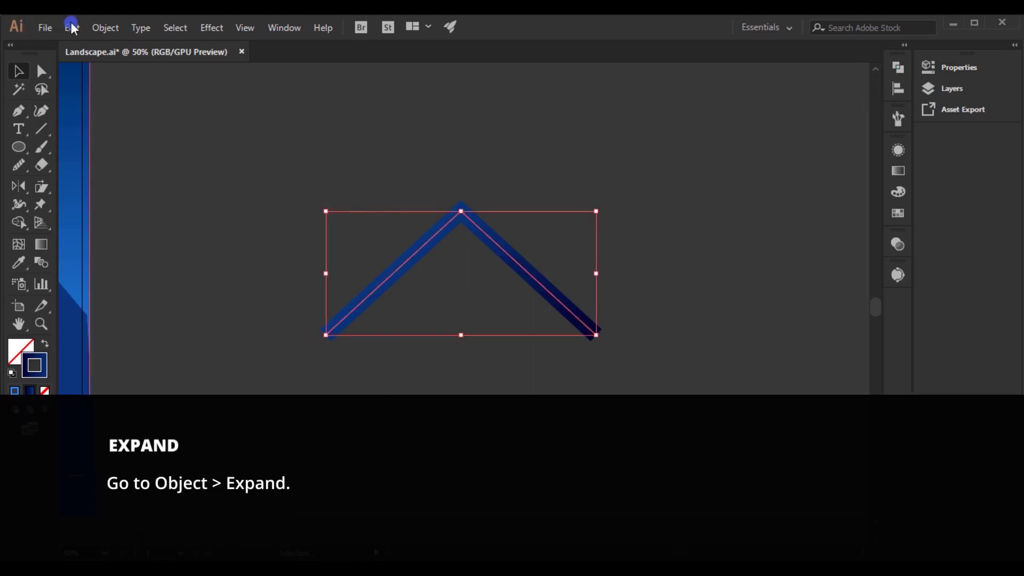
- Expand the roof's fill and stroke and redraw its gradient darkest at the peak
click(105, 27)
click(179, 166)
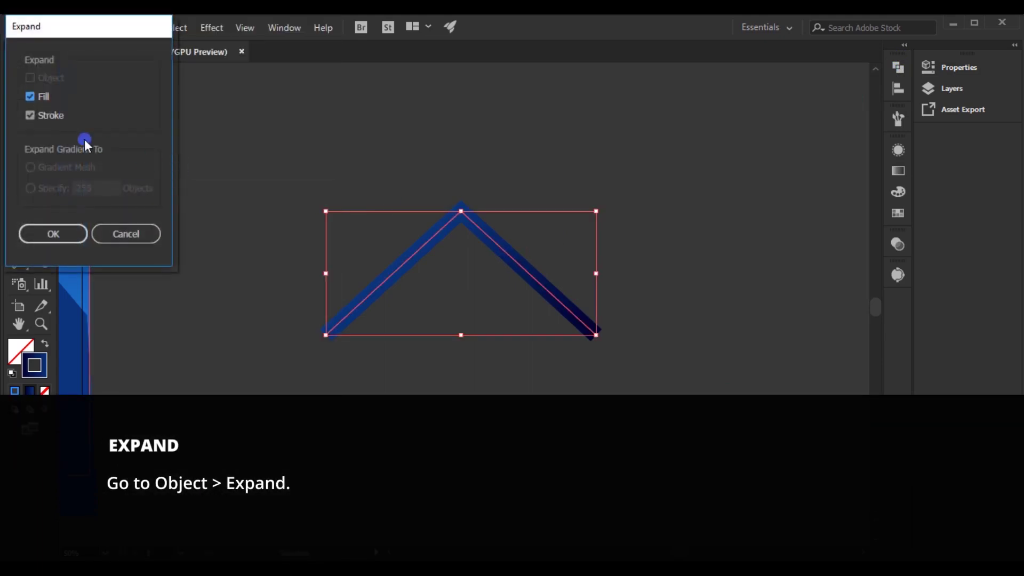
click(54, 235)
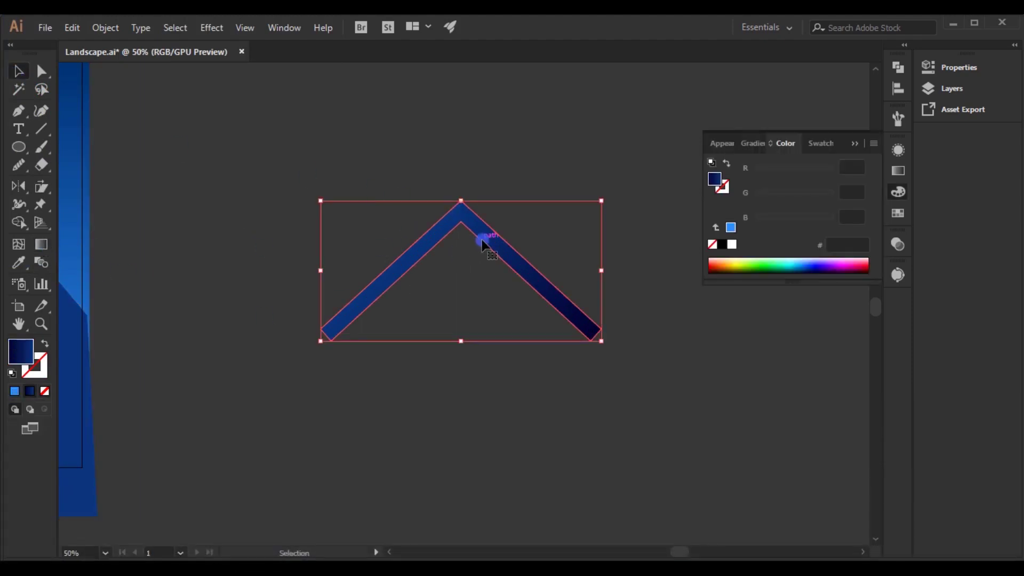
click(41, 244)
drag(460, 203, 453, 353)
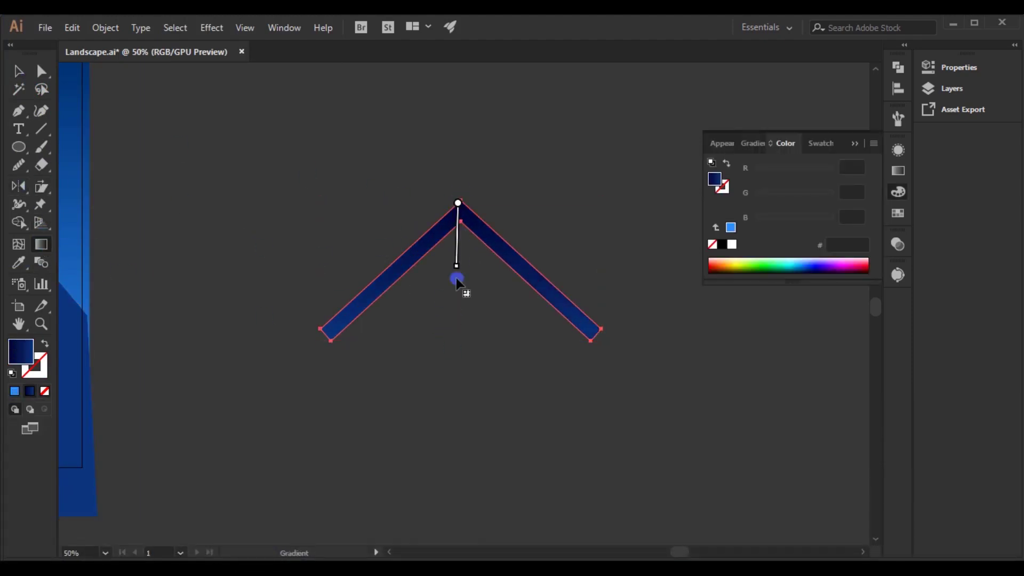
- Reselect the expanded roof and adjust its gradient settings
click(18, 75)
key(ctrl+minus)
click(299, 176)
click(406, 256)
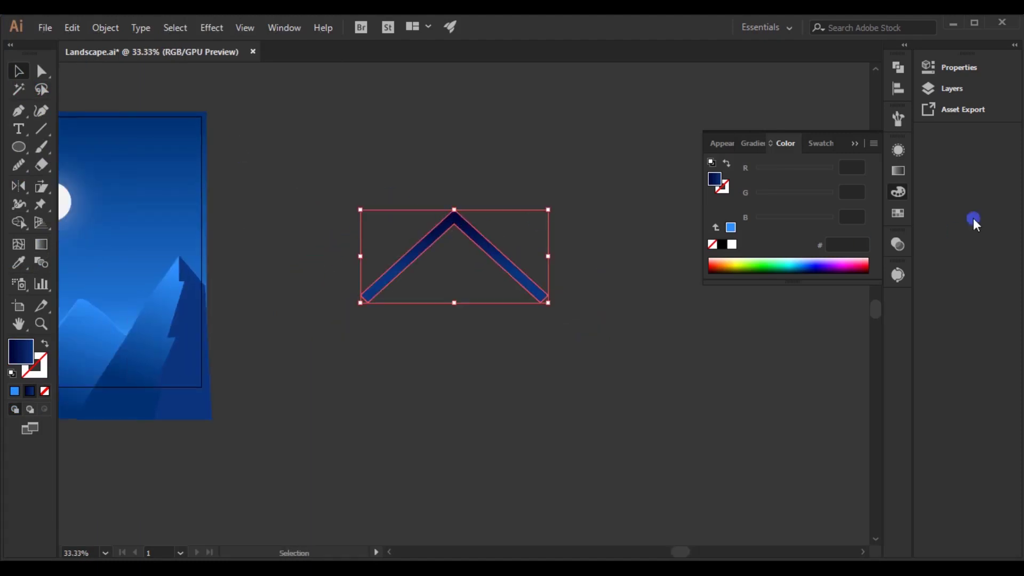
click(899, 171)
click(724, 227)
scroll(499, 249, up, 1)
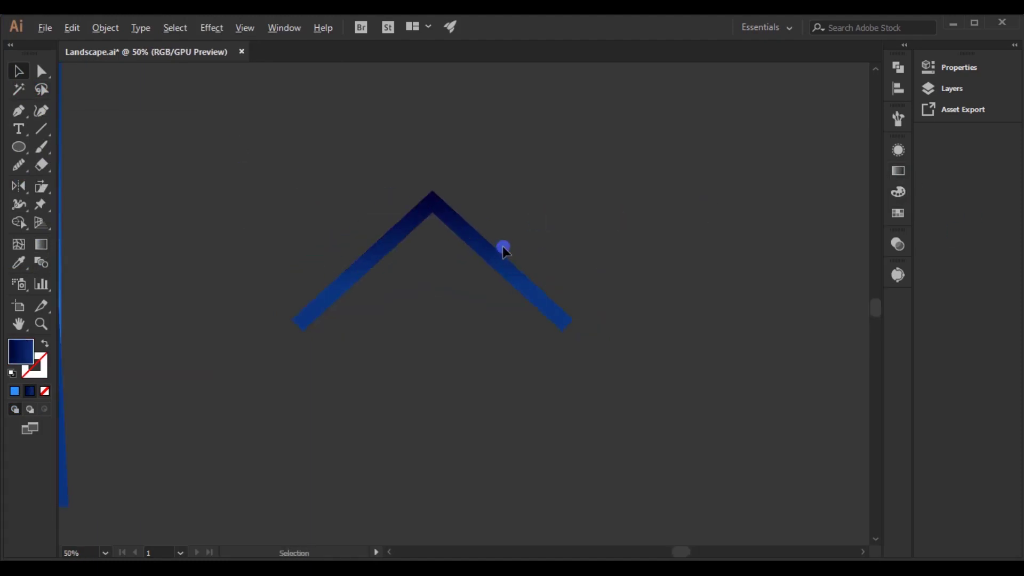
drag(18, 148, 68, 144)
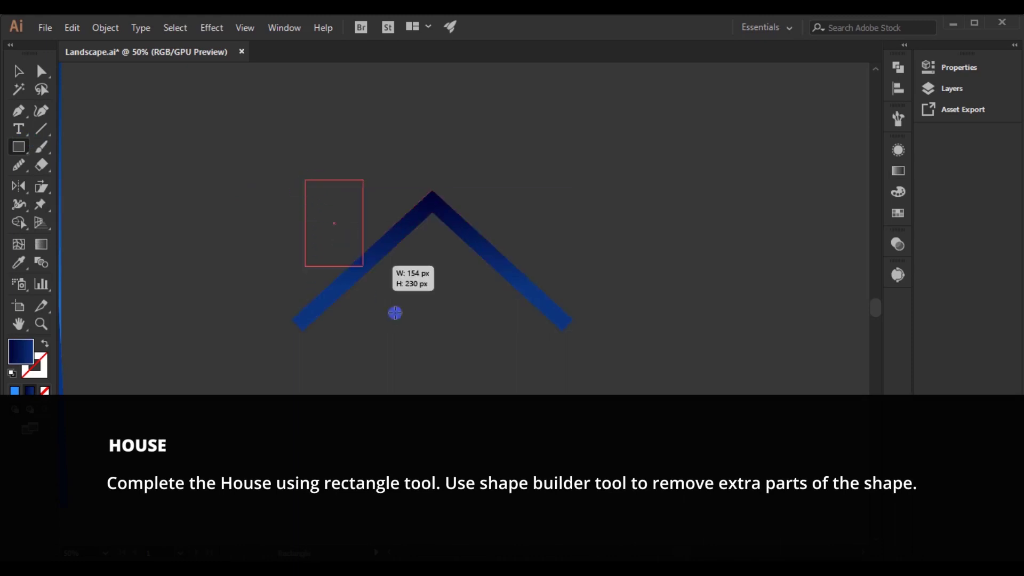
- Draw a blue gradient house body behind the roof and copy its gradient onto the roof
drag(541, 460, 541, 460)
key(ctrl+shift+bracketleft)
mouse_move(505, 289)
mouse_down()
mouse_move(671, 313)
mouse_move(570, 313)
mouse_up()
key(ctrl+F9)
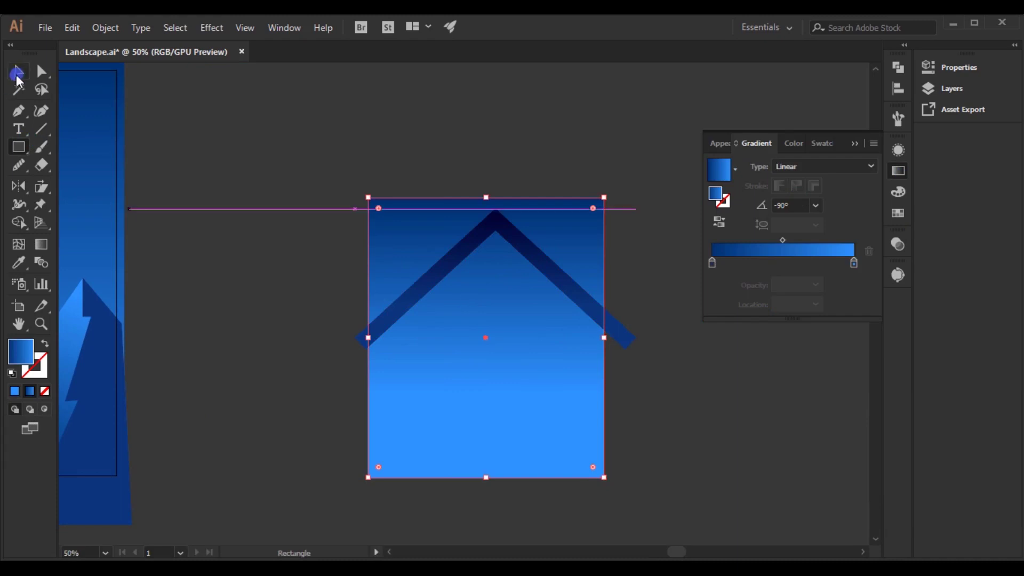
key(ctrl+a)
key(shift+m)
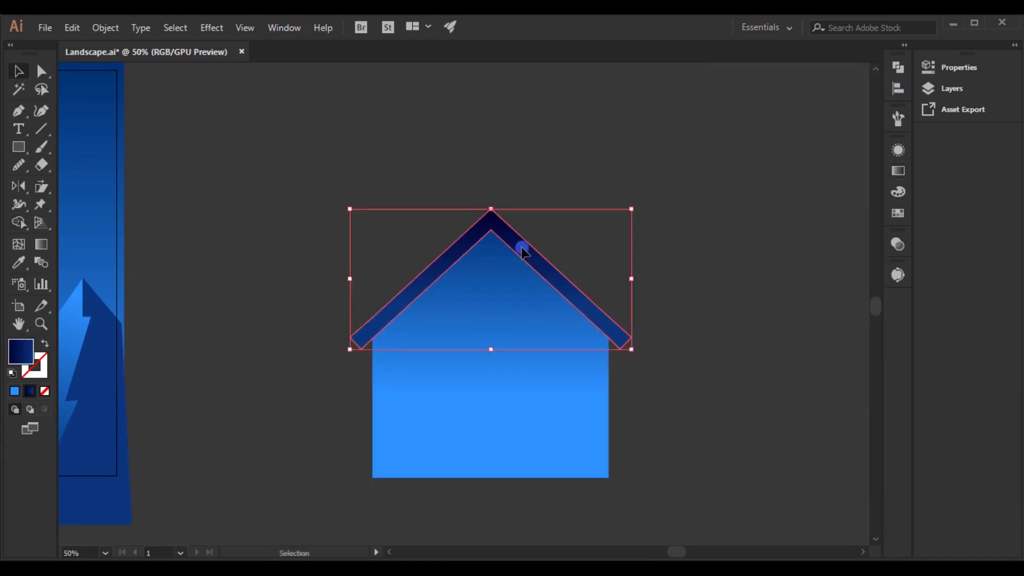
key(i)
click(491, 253)
- Draw a rectangular door inside the house and fill it dark navy
click(18, 147)
click(92, 147)
drag(418, 376, 475, 477)
click(898, 213)
click(755, 257)
- Add an orange window with a sill bar beneath it, centred on each other
mouse_move(517, 340)
mouse_down()
mouse_move(571, 400)
mouse_move(552, 404)
mouse_move(550, 378)
mouse_move(583, 408)
mouse_up()
click(899, 212)
click(723, 258)
key(v)
shift+click(544, 366)
click(899, 88)
click(829, 107)
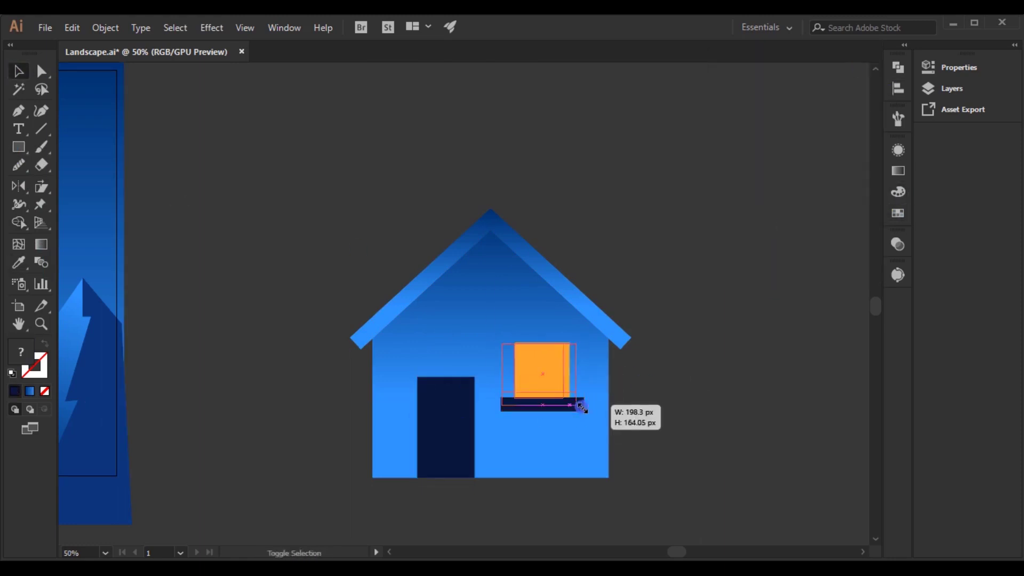
- Make the house body narrower and shorter
click(441, 493)
scroll(684, 475, down, 1)
drag(632, 446, 620, 433)
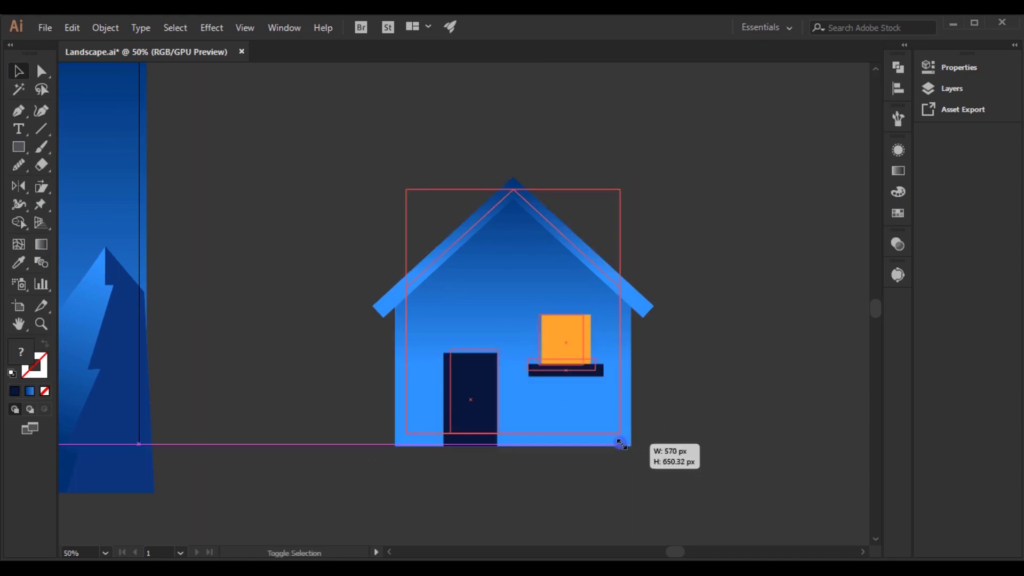
click(684, 443)
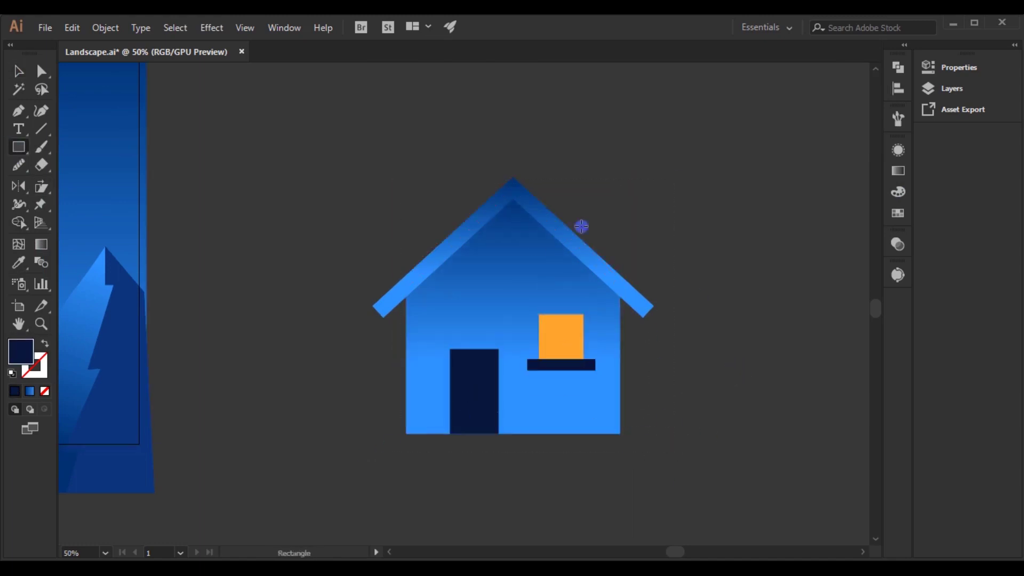
- Add a chimney with a centred, lighter blue cap behind the right roof slope
key(ctrl+plus)
key(ctrl+plus)
drag(510, 197, 532, 230)
click(898, 89)
click(783, 96)
click(600, 213)
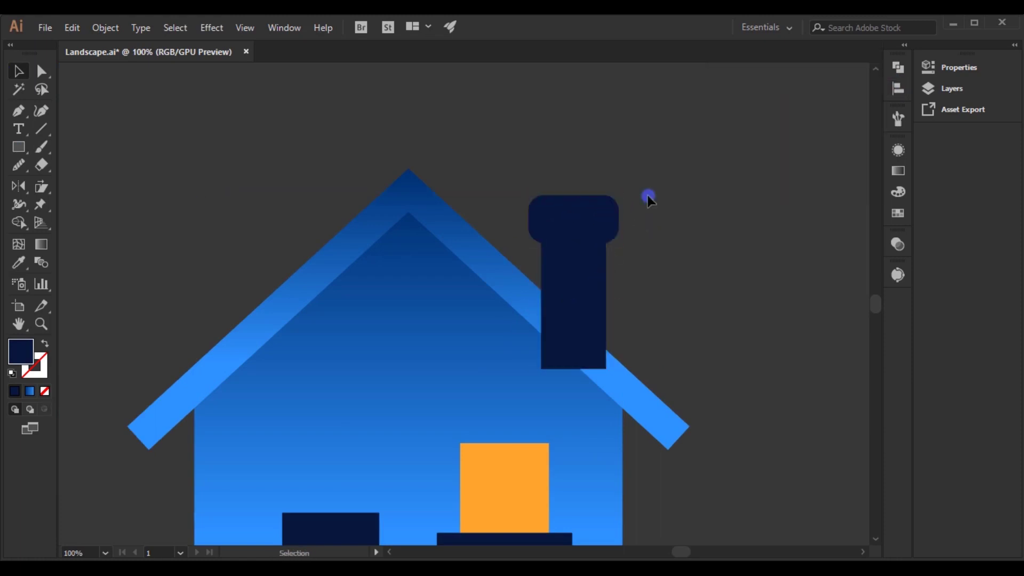
key(ctrl+shift+bracketleft)
click(587, 216)
click(749, 207)
key(ctrl+minus)
key(ctrl+minus)
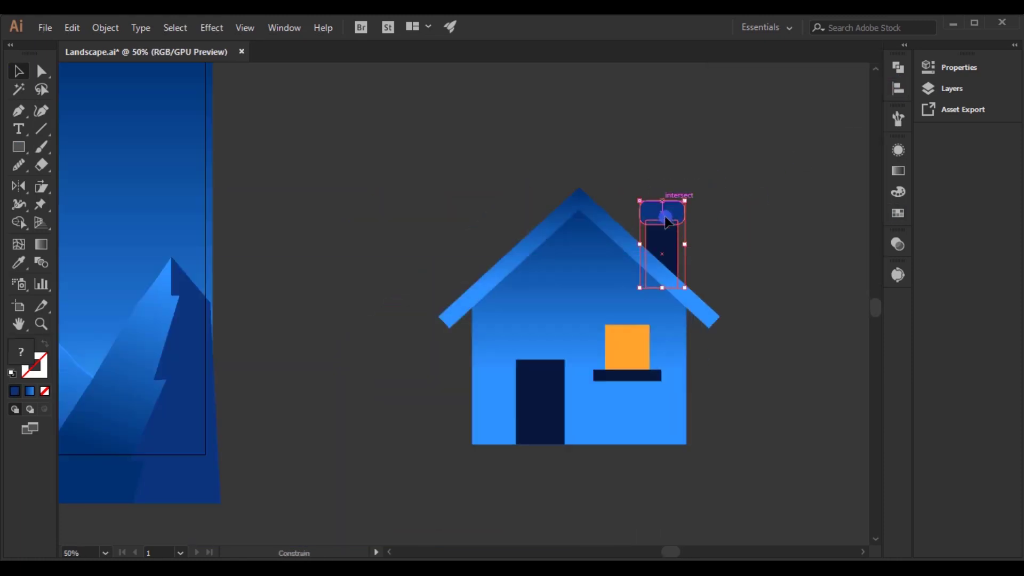
click(687, 204)
- Move the house onto the landscape, scale it down, and set it atop the cliff
key(ctrl+plus)
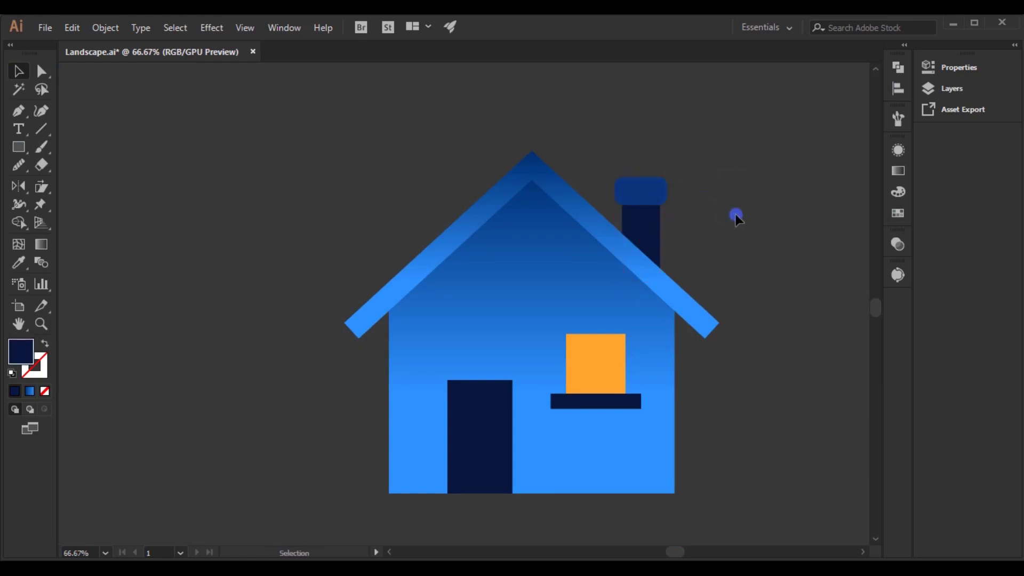
key(ctrl+minus)
- Zoom out to review the whole artwork with the house on the cliff
key(ctrl+minus)
key(ctrl+minus)
key(ctrl+minus)
drag(633, 376, 282, 311)
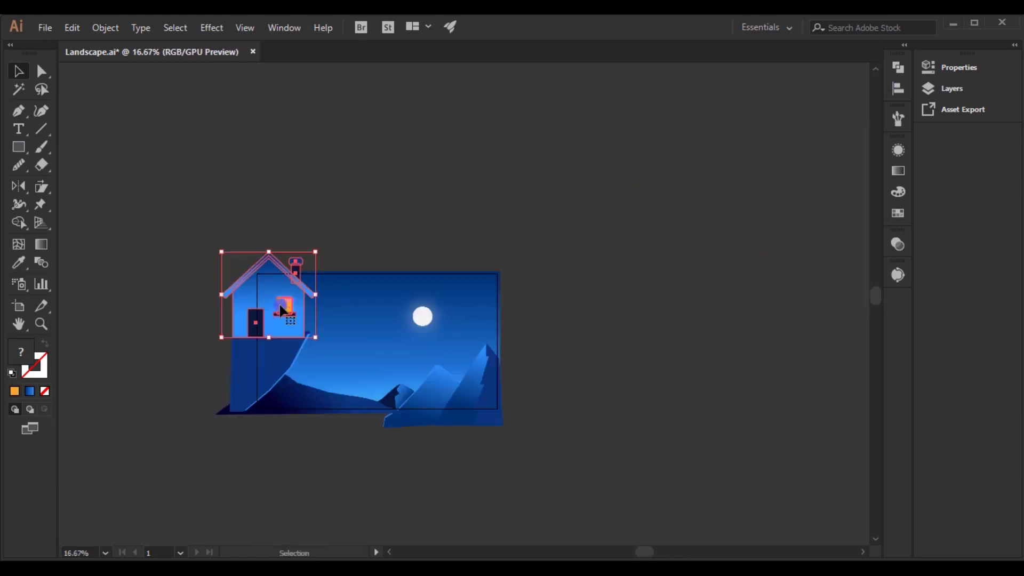
key(ctrl+plus)
key(ctrl+plus)
key(ctrl+plus)
drag(425, 251, 362, 320)
drag(359, 370, 386, 374)
click(548, 313)
key(ctrl+plus)
click(405, 384)
drag(479, 313, 449, 339)
key(ctrl+minus)
key(ctrl+minus)
key(ctrl+minus)
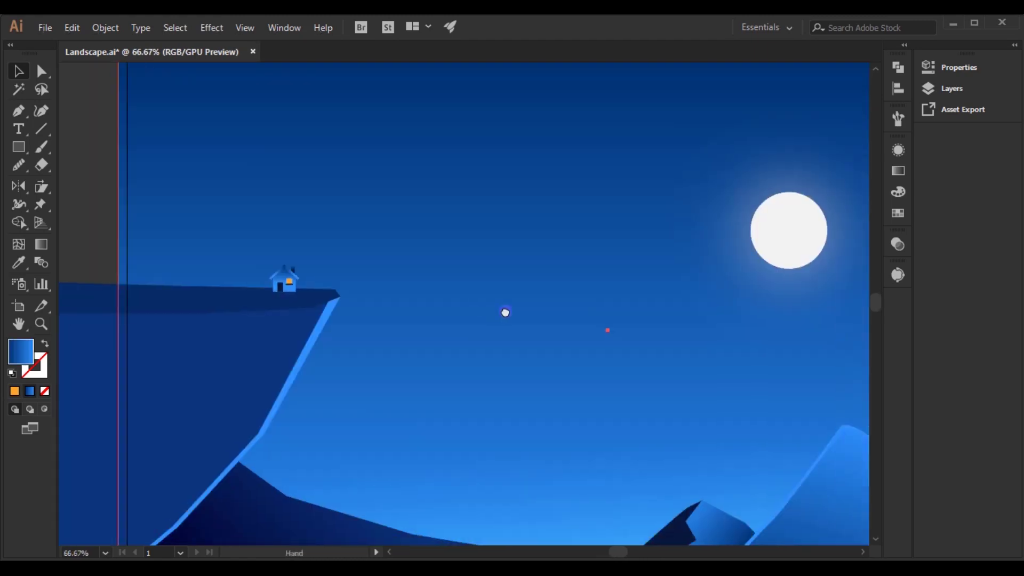
key(ctrl+minus)
key(ctrl+minus)
key(ctrl+a)
click(821, 311)
scroll(534, 311, right, 5)
click(17, 113)
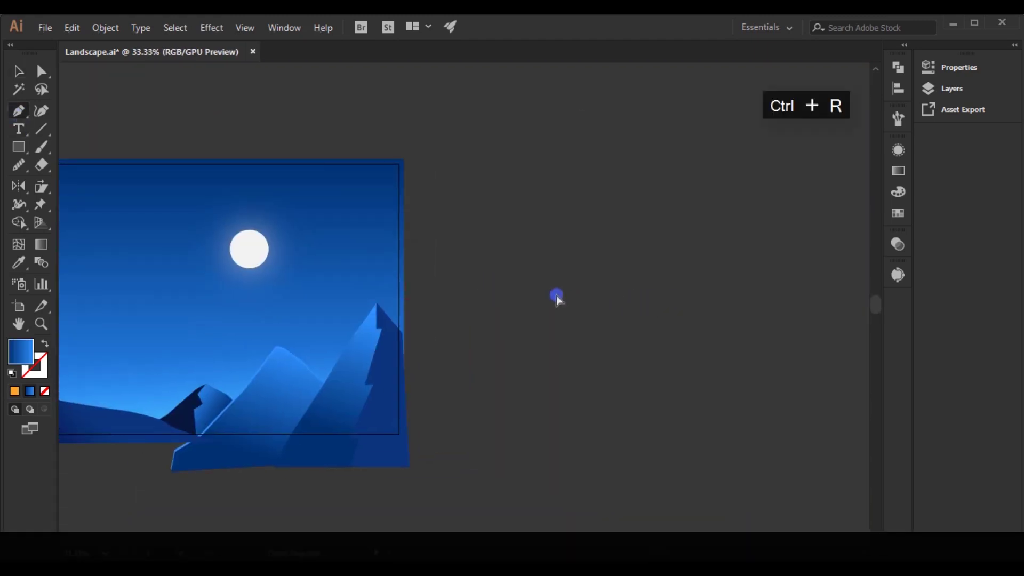
- Add a vertical centre guide and draw the left half of the pine tree
key(ctrl+r)
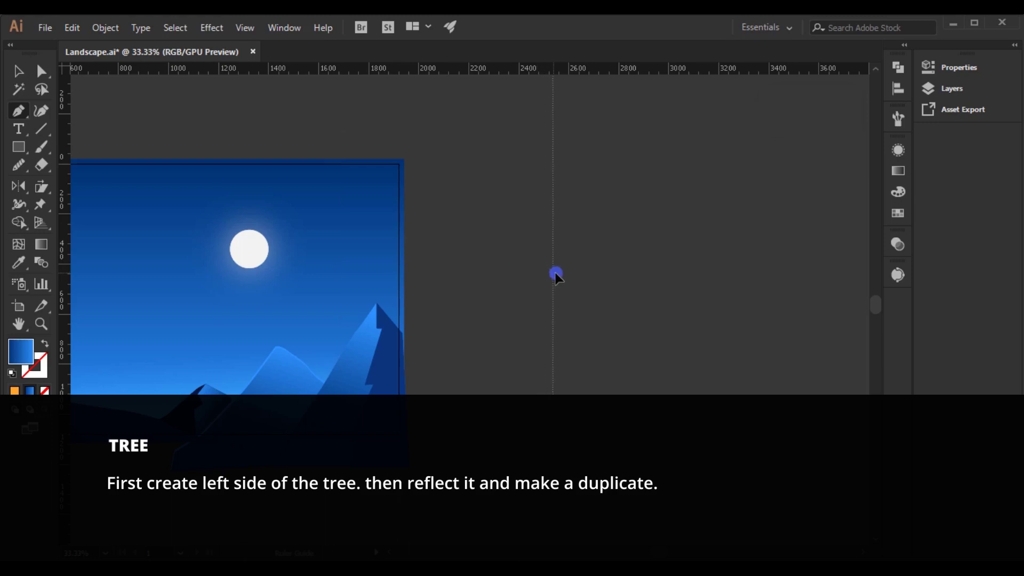
drag(553, 274, 562, 273)
key(ctrl+plus)
key(ctrl+plus)
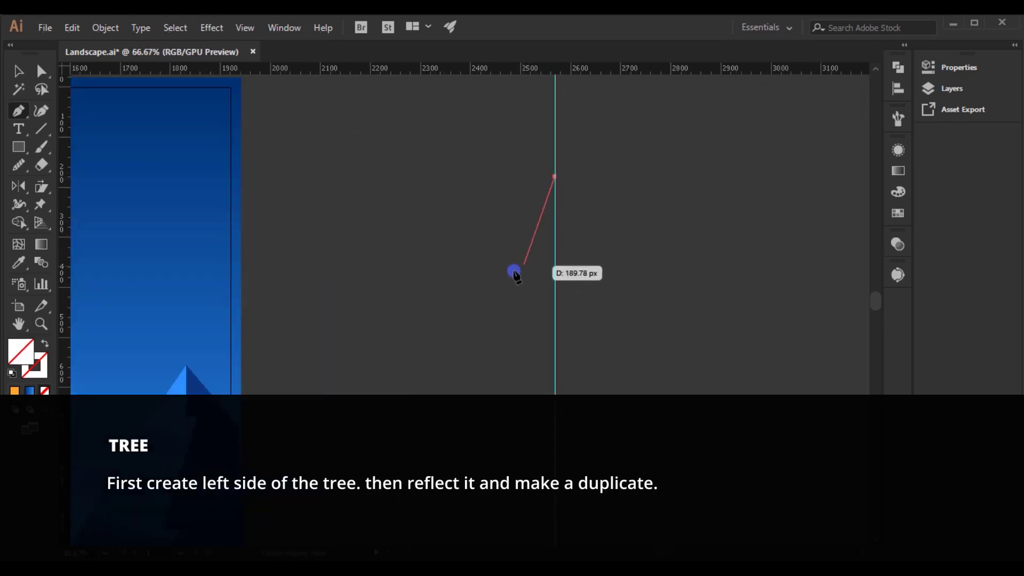
drag(495, 274, 516, 263)
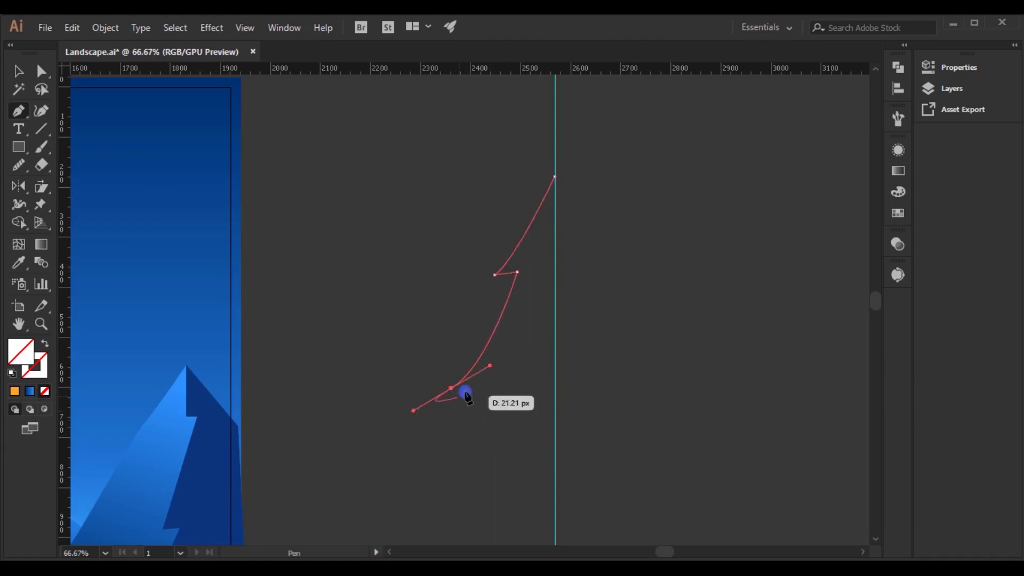
scroll(488, 389, down, 3)
scroll(488, 389, left, 1)
scroll(495, 435, down, 4)
scroll(495, 435, left, 1)
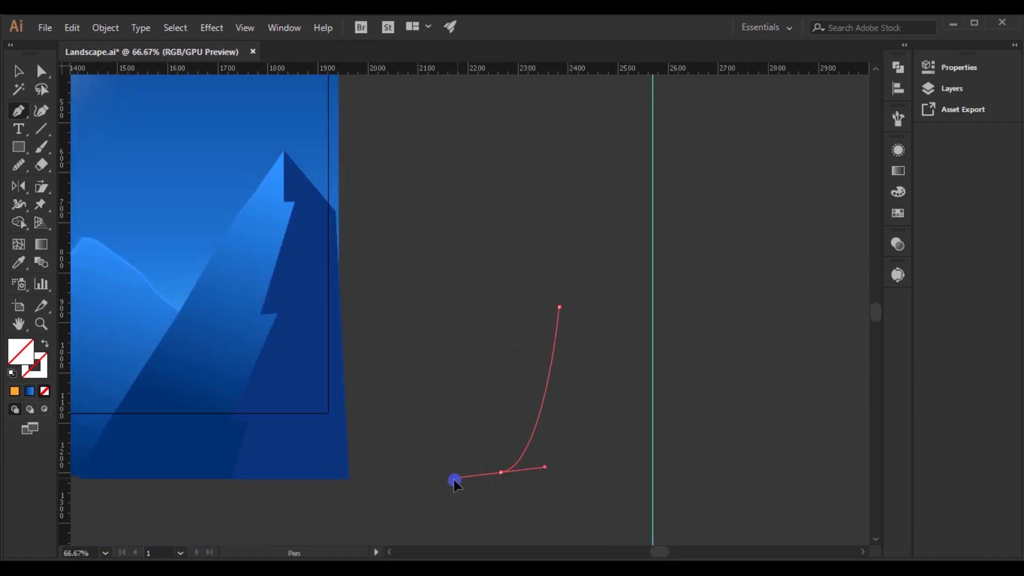
click(653, 487)
scroll(653, 487, down, 1)
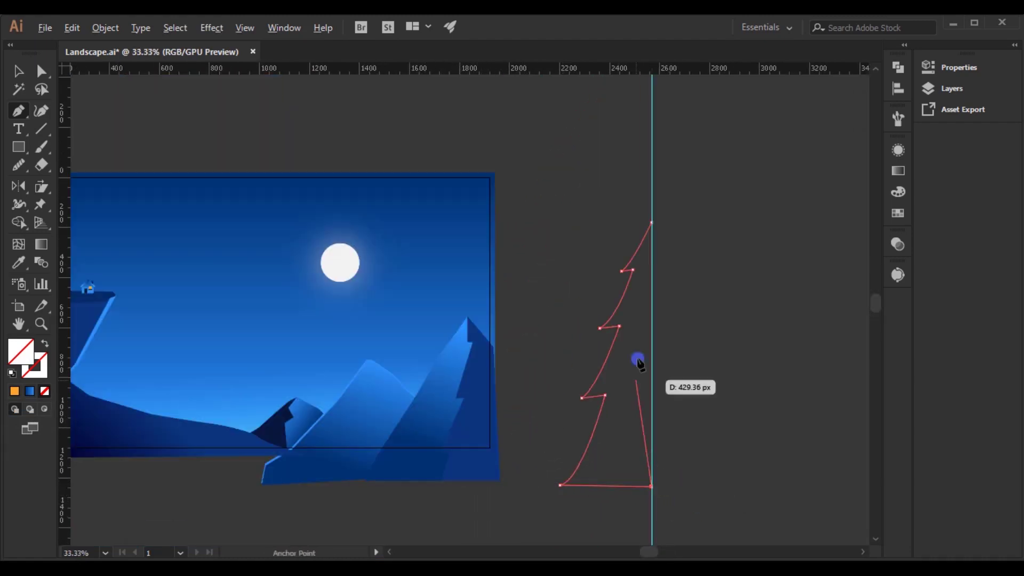
scroll(639, 359, down, 1)
- Fill the tree half dark navy and mirror a vertical copy to complete the tree
click(20, 352)
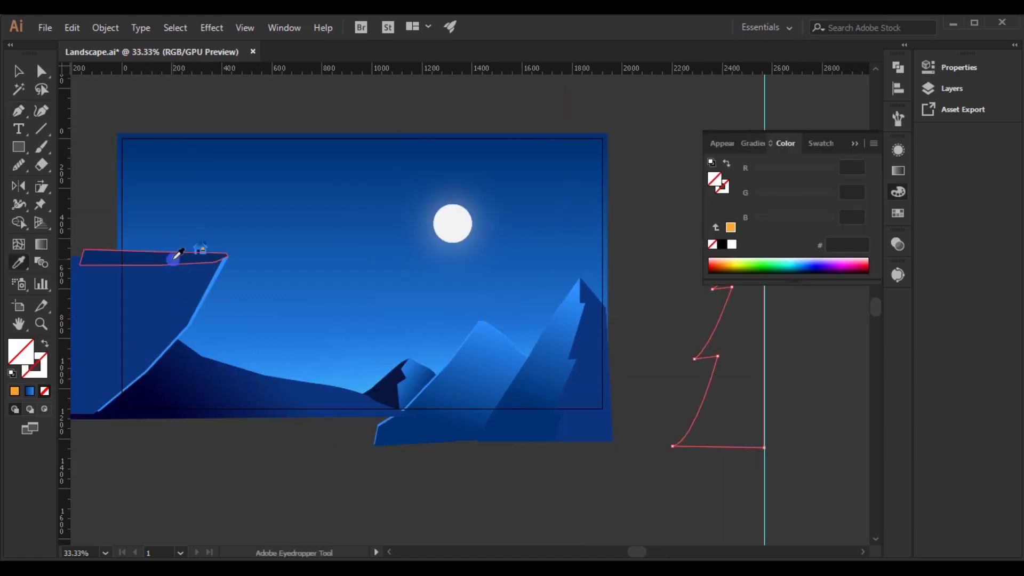
click(171, 256)
key(v)
right_click(598, 267)
click(785, 501)
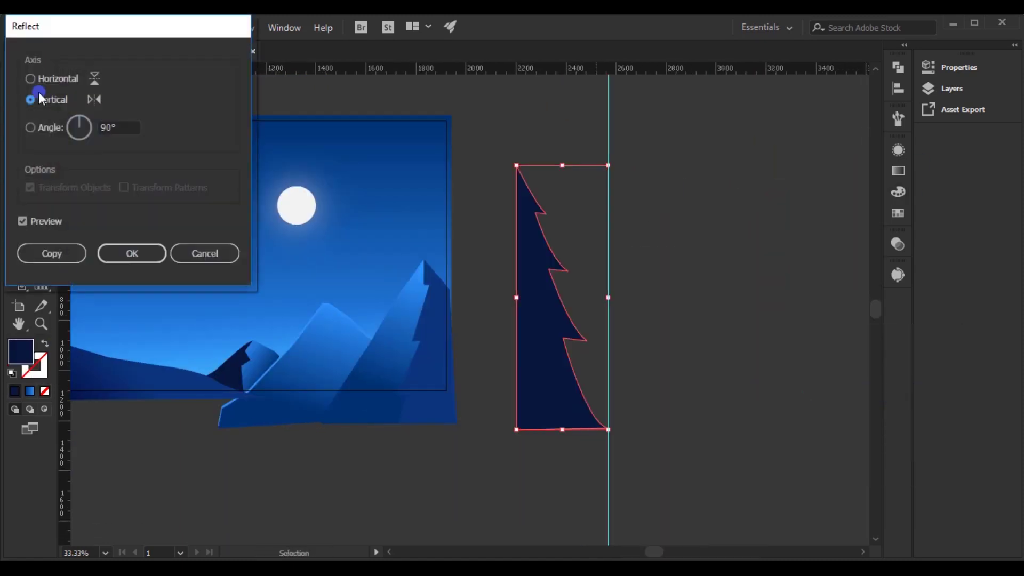
click(51, 252)
key(ctrl+equal)
drag(634, 259, 620, 260)
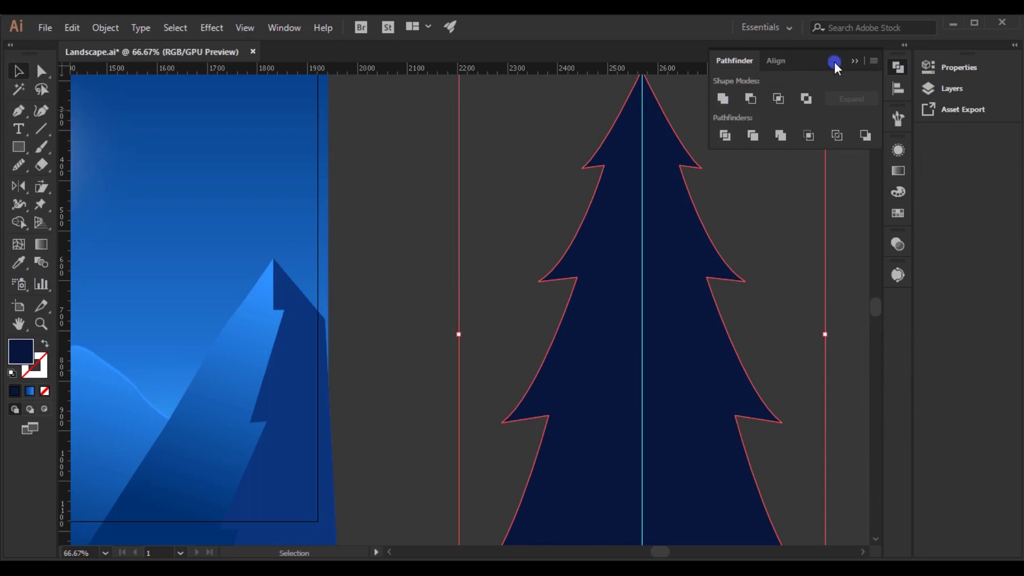
key(ctrl+minus)
click(774, 370)
- Draw a navy rectangular trunk under the tree and group it with the tree
key(shift+x)
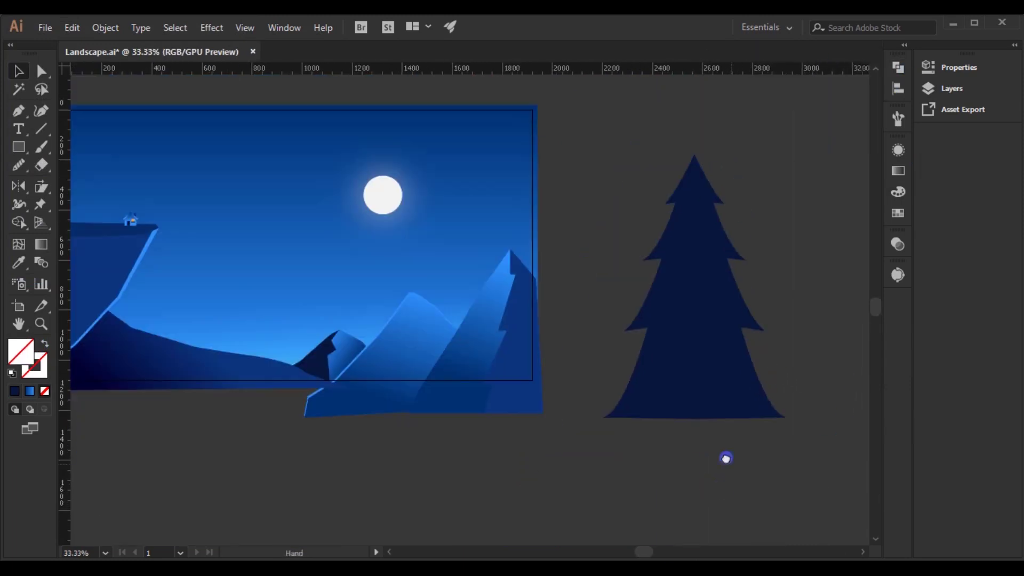
key(m)
scroll(690, 405, up, 1)
drag(665, 395, 694, 474)
key(i)
click(587, 400)
key(v)
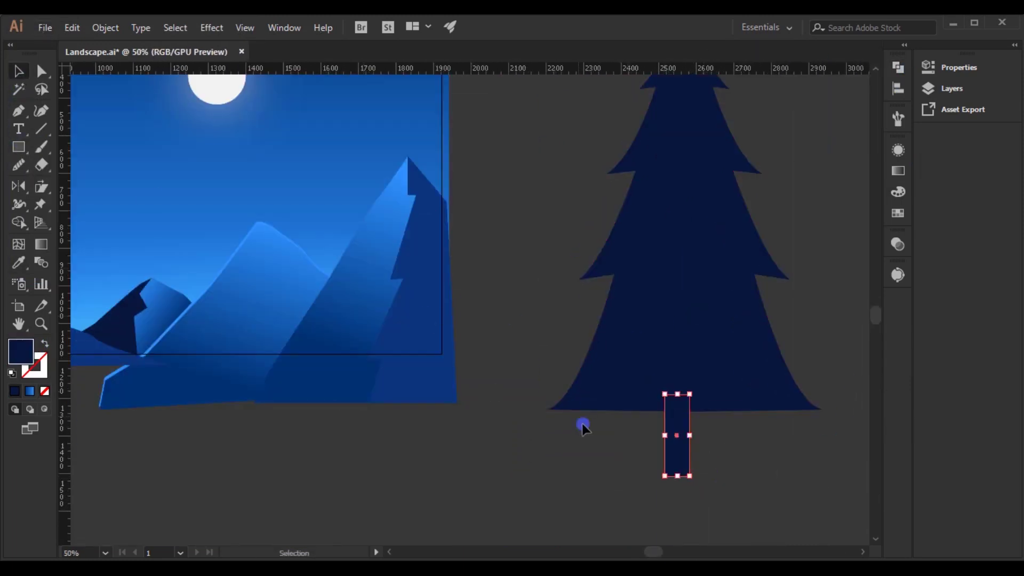
key(ctrl+shift+a)
scroll(704, 385, down, 1)
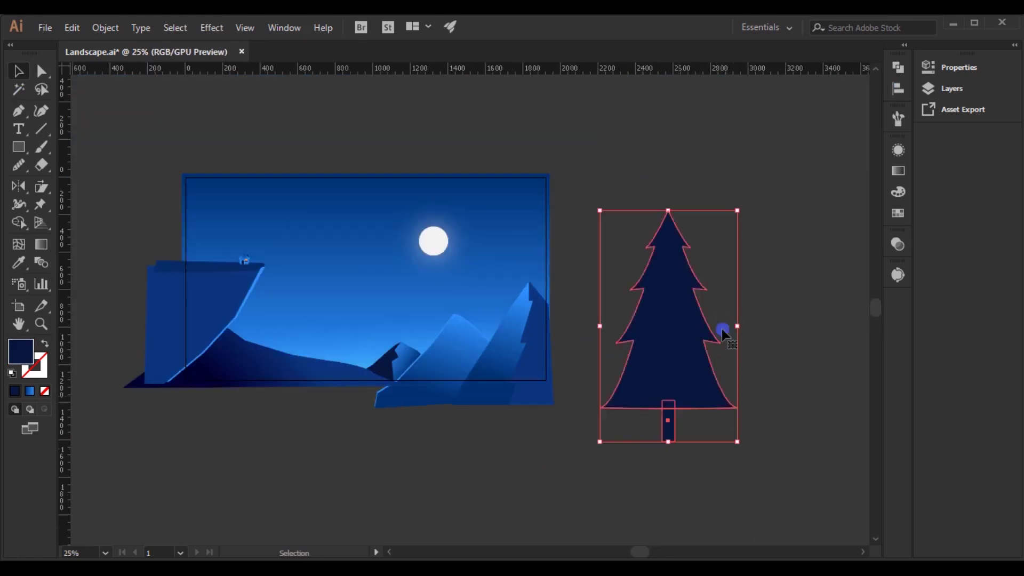
- Move the tree onto the cliff, lock the background sky, and shrink the tree beside the house
drag(691, 385, 217, 222)
scroll(208, 192, down, 2)
scroll(305, 297, up, 4)
click(305, 297)
key(ctrl+2)
scroll(309, 334, up, 3)
click(347, 411)
drag(338, 281, 384, 366)
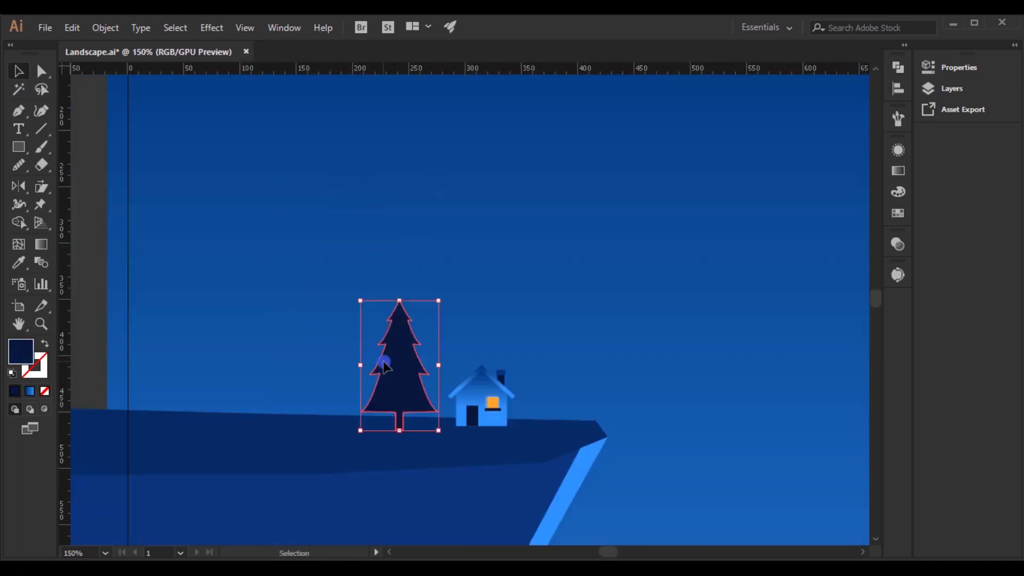
- Duplicate several smaller tree copies across the cliff top around the house
scroll(450, 286, down, 3)
scroll(503, 331, down, 1)
scroll(423, 343, left, 2)
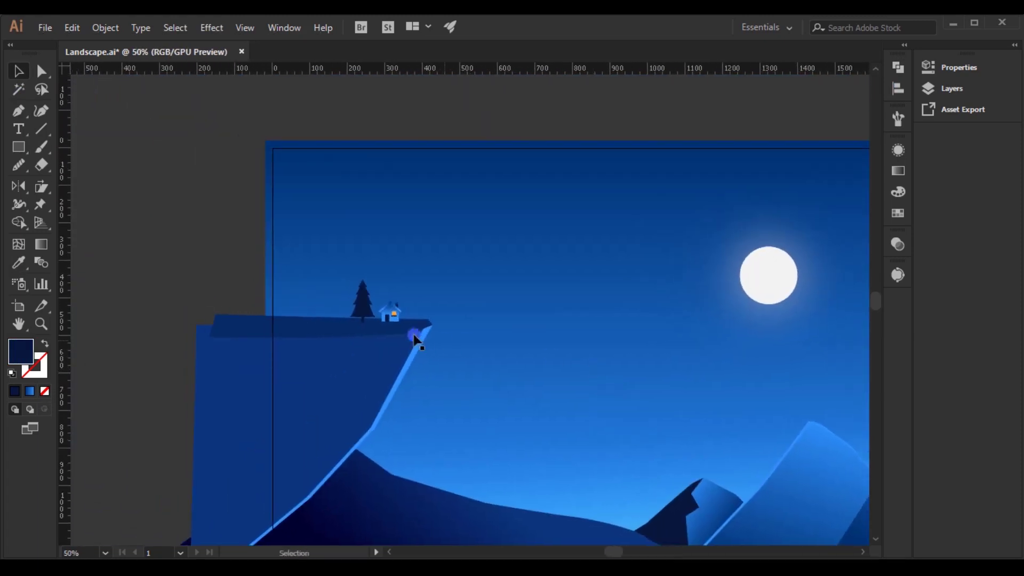
scroll(361, 309, up, 2)
scroll(360, 309, up, 2)
drag(400, 291, 344, 309)
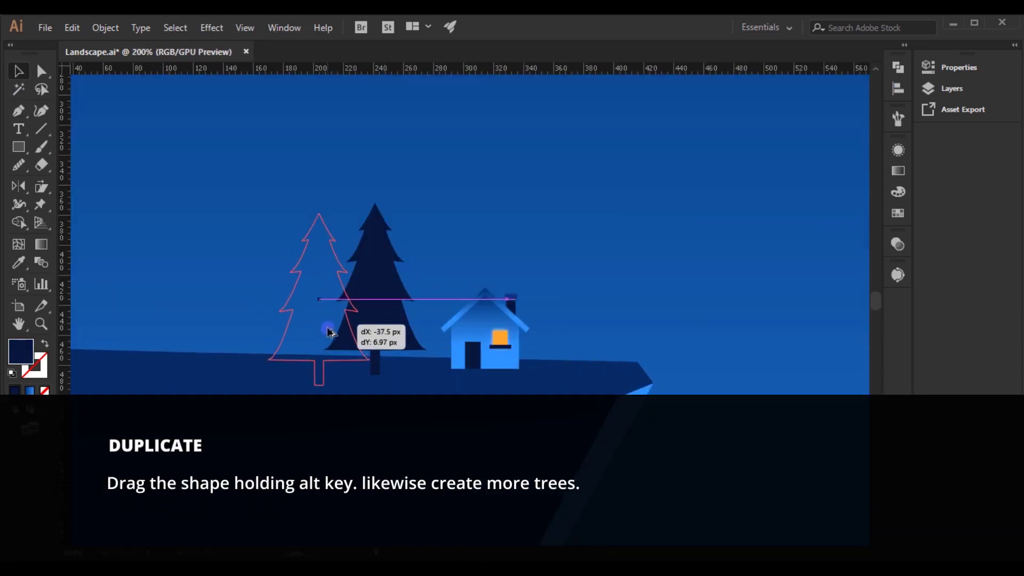
drag(373, 214, 373, 206)
mouse_move(398, 320)
mouse_down()
mouse_move(304, 318)
mouse_move(326, 229)
mouse_up()
drag(241, 321, 224, 320)
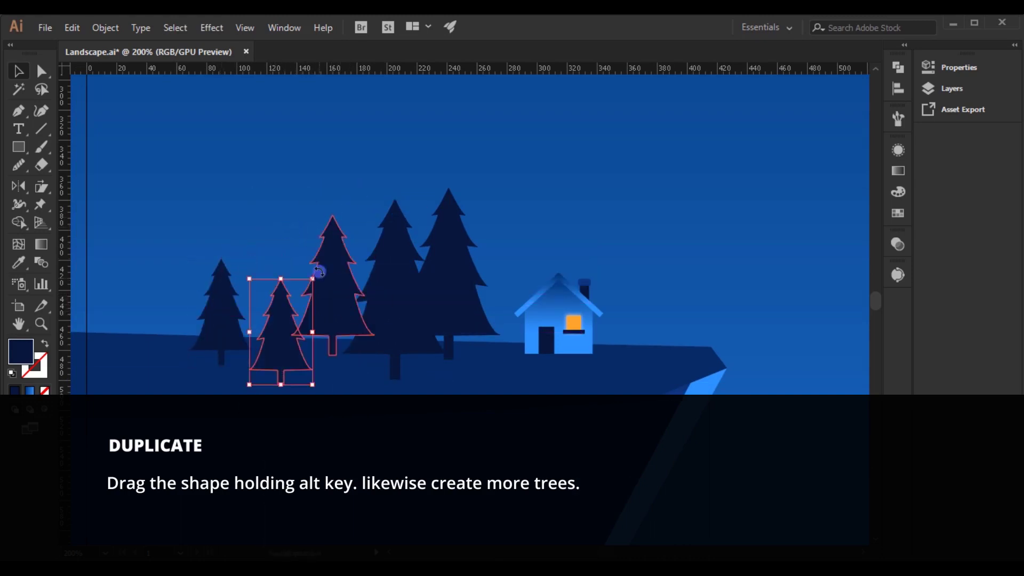
drag(275, 274, 274, 241)
click(462, 279)
drag(453, 302, 460, 298)
- Place tree copies down the lower slope, then select the slope trees
scroll(631, 240, down, 3)
scroll(649, 340, up, 3)
mouse_move(338, 192)
mouse_down()
mouse_move(283, 297)
mouse_move(247, 335)
mouse_move(304, 299)
mouse_move(424, 373)
mouse_move(618, 429)
mouse_up()
scroll(247, 335, down, 2)
scroll(619, 430, right, 5)
mouse_move(459, 299)
mouse_down()
mouse_move(485, 332)
mouse_move(573, 320)
mouse_up()
scroll(573, 320, right, 5)
mouse_move(508, 313)
mouse_down()
mouse_move(728, 378)
mouse_move(743, 412)
mouse_up()
scroll(743, 412, down, 3)
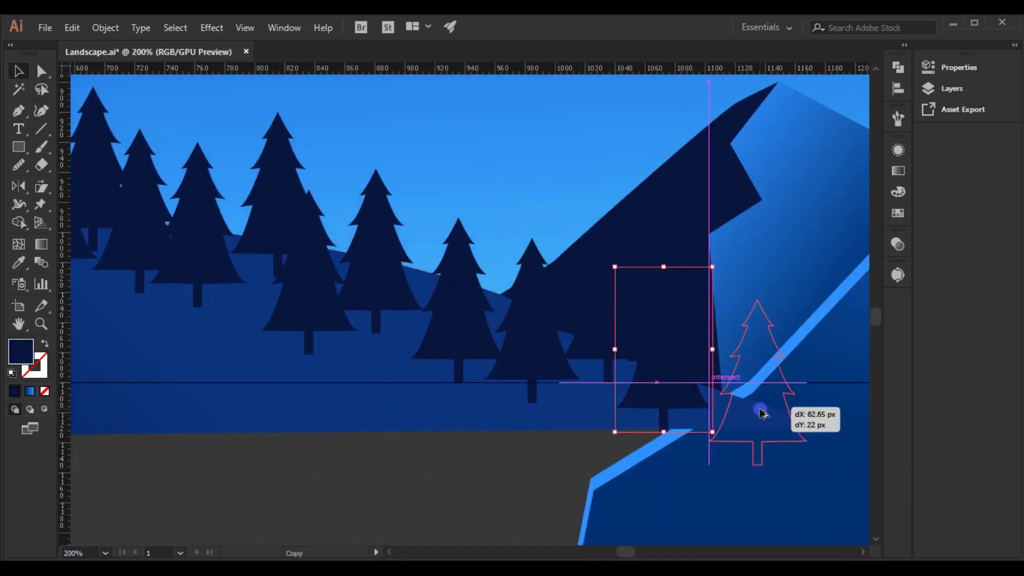
scroll(472, 408, down, 2)
drag(227, 234, 225, 231)
scroll(457, 393, up, 3)
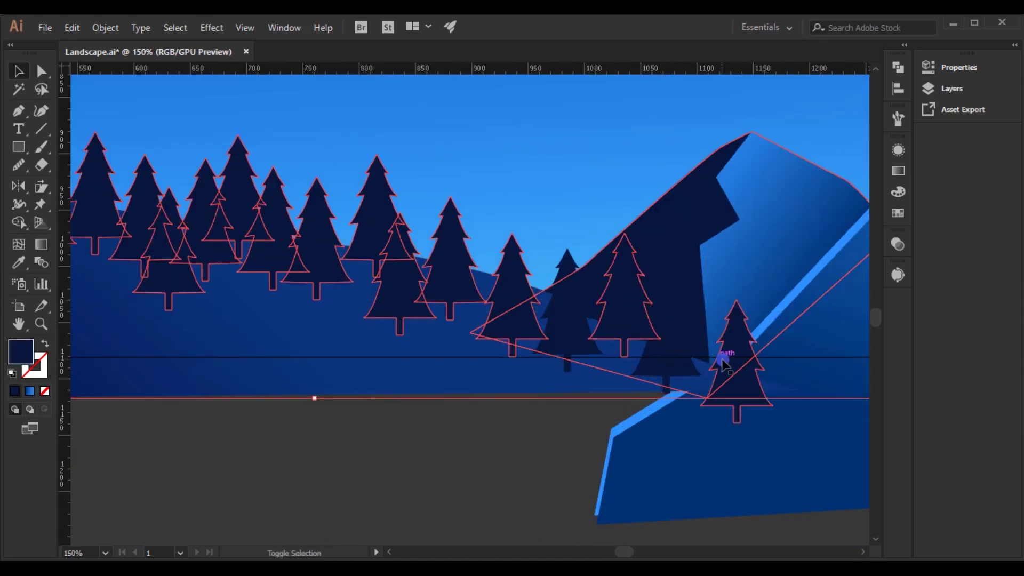
scroll(458, 392, down, 2)
scroll(496, 392, up, 2)
scroll(496, 395, down, 1)
scroll(534, 427, down, 1)
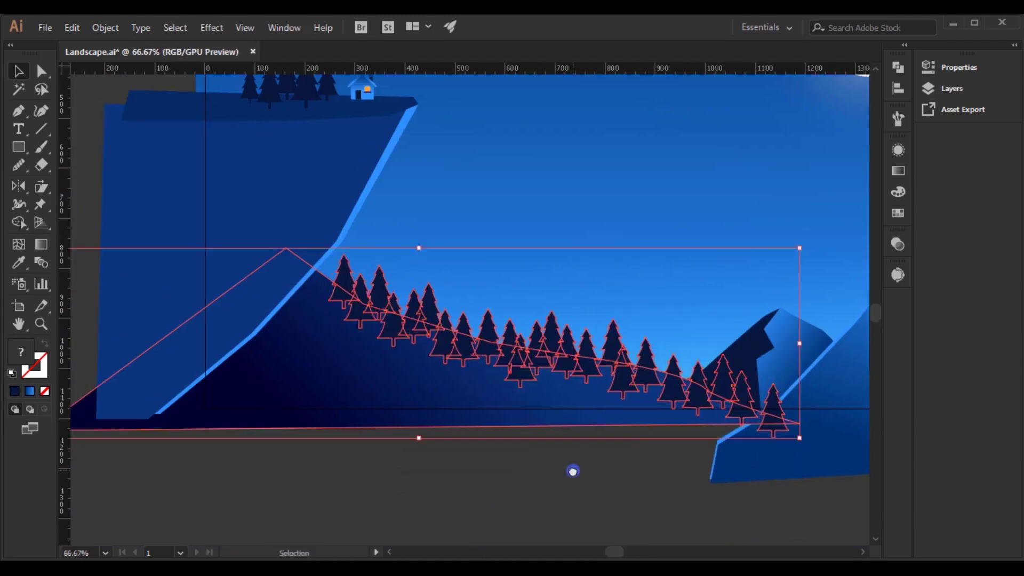
- Unite the slope trees and hill into one silhouette with a diagonal gradient fill
click(899, 171)
click(723, 98)
click(898, 171)
click(715, 165)
click(689, 222)
key(g)
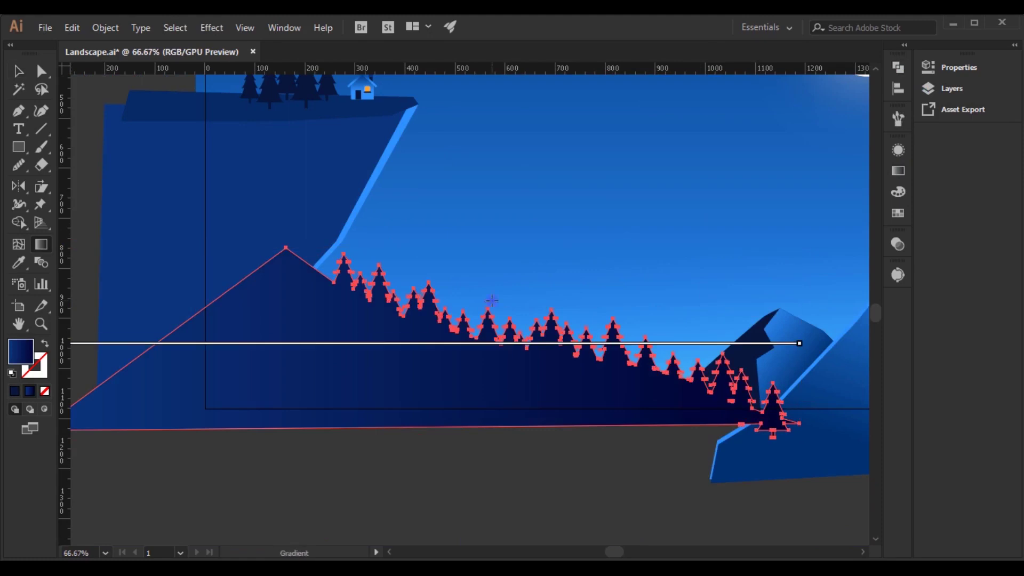
drag(562, 268, 404, 445)
- Send the forest silhouette two levels back behind the cliff and reposition a cliff-top tree
key(v)
key(ctrl+bracketleft)
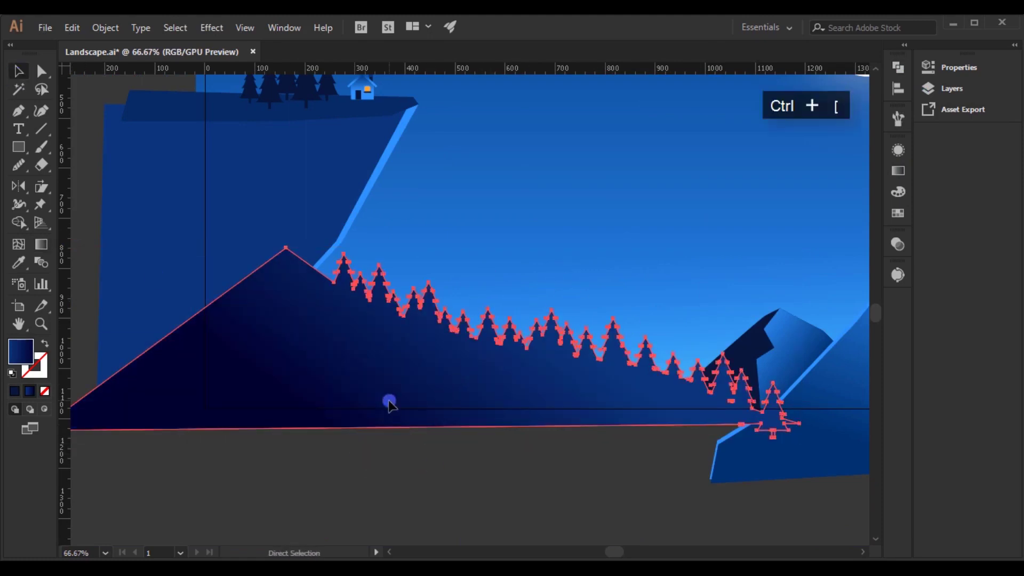
key(ctrl+bracketleft)
drag(594, 504, 507, 530)
scroll(693, 400, down, 2)
scroll(812, 377, up, 2)
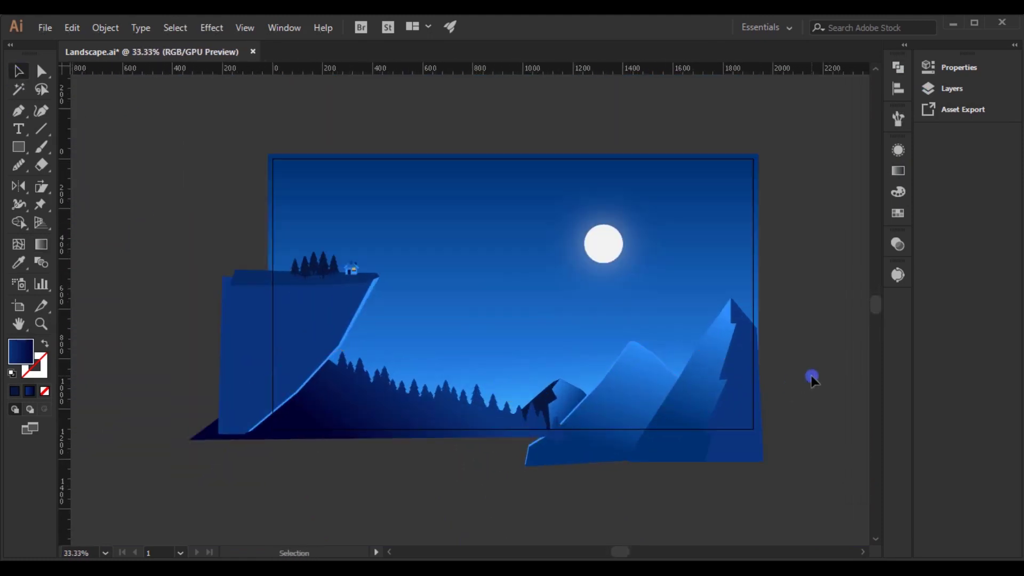
scroll(374, 341, up, 3)
drag(342, 320, 355, 343)
scroll(502, 347, up, 2)
scroll(501, 346, down, 4)
scroll(664, 415, right, 3)
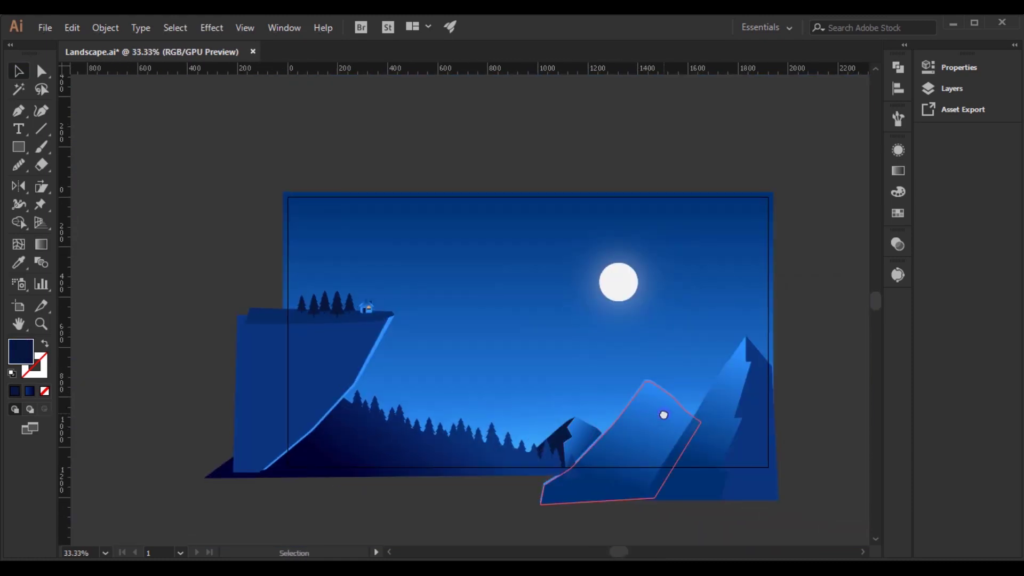
- Draw a small circle, fill it with the moon's white and apply an Outer Glow
drag(12, 149, 65, 184)
scroll(593, 314, up, 3)
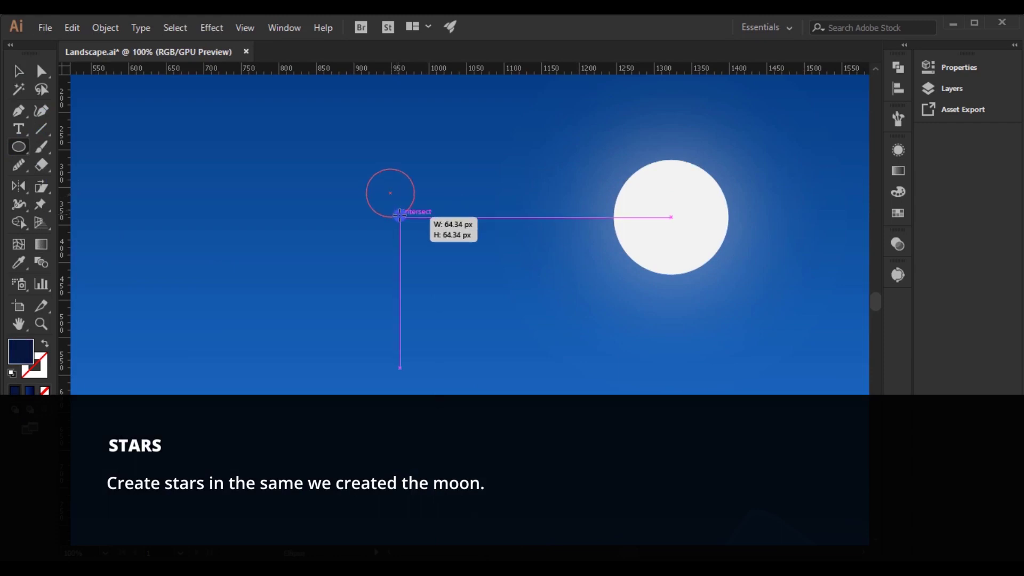
click(644, 213)
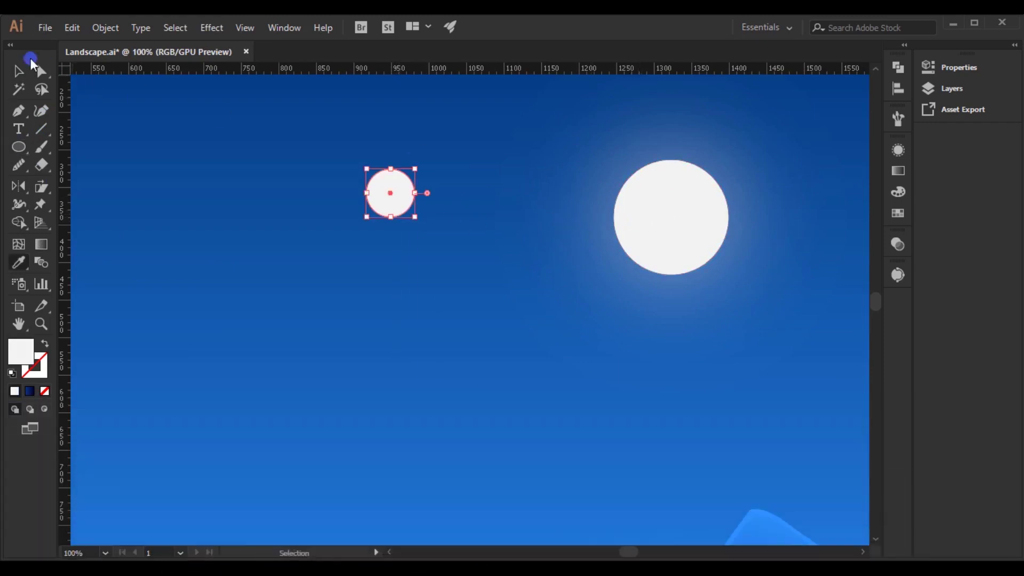
click(217, 26)
click(408, 244)
click(39, 142)
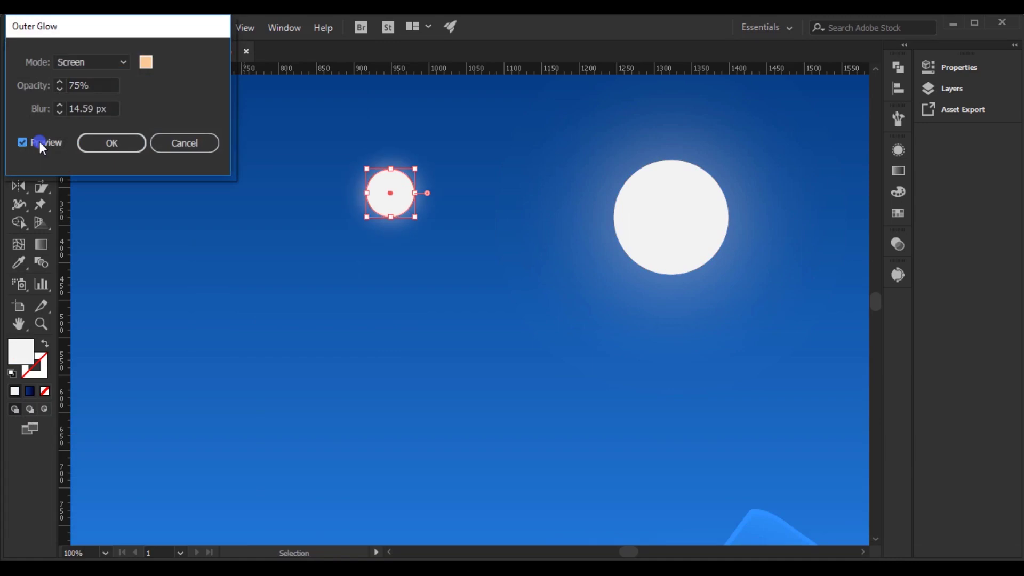
click(126, 153)
- Shrink the glowing circle into a tiny star and place it left of the moon
drag(396, 210, 405, 214)
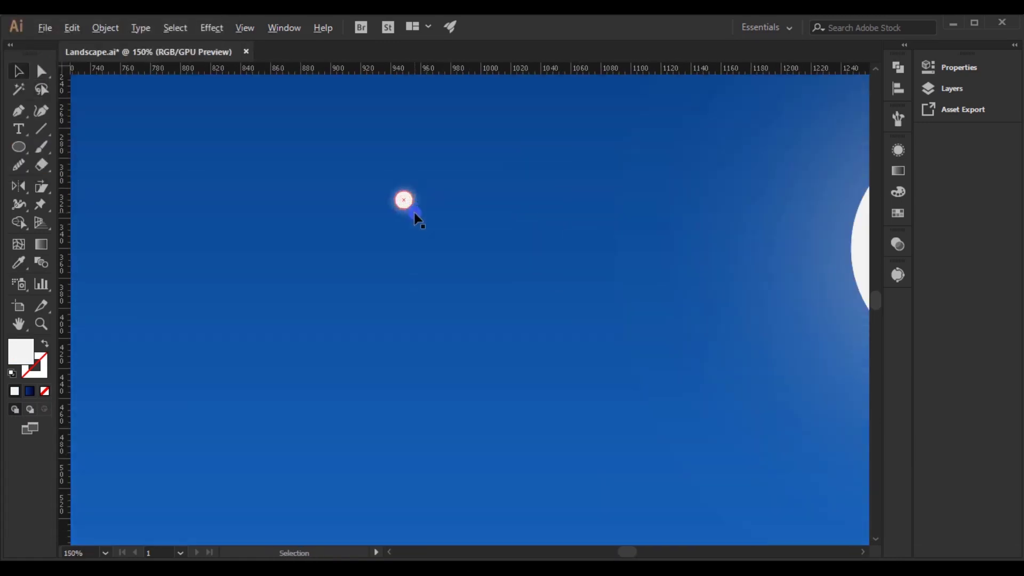
scroll(448, 224, down, 2)
scroll(437, 219, up, 3)
drag(462, 241, 201, 152)
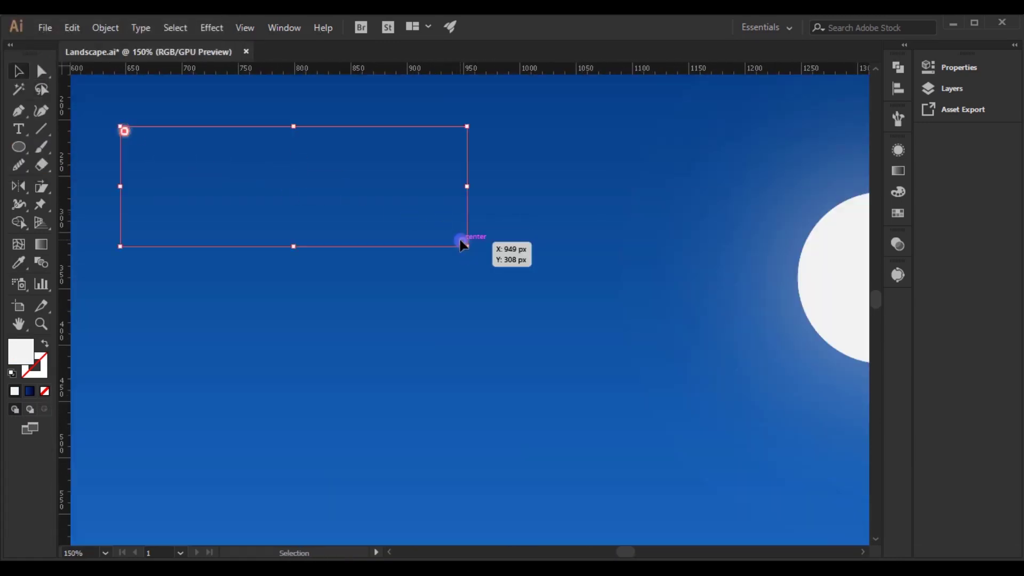
key(ctrl+minus)
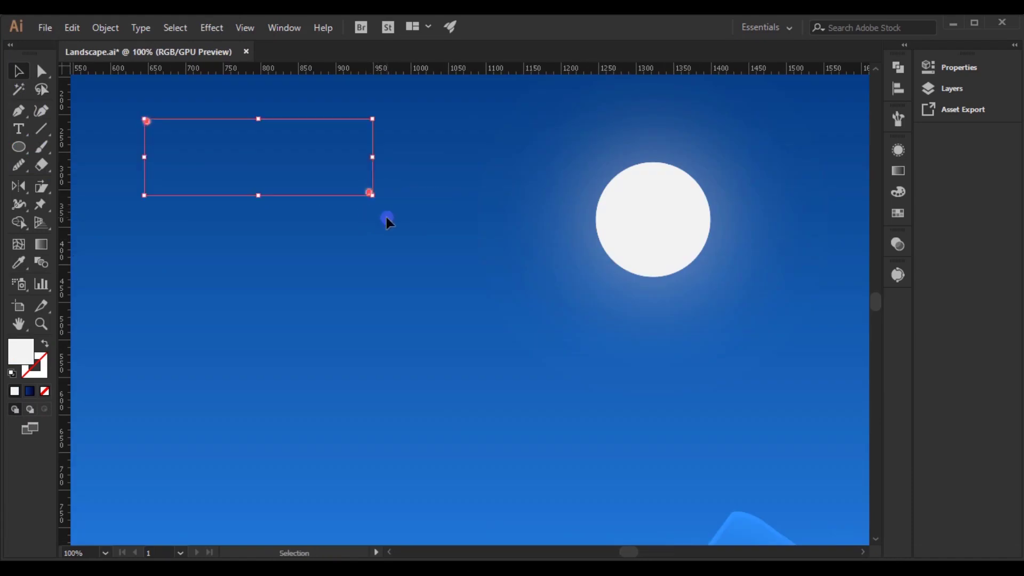
drag(388, 221, 367, 441)
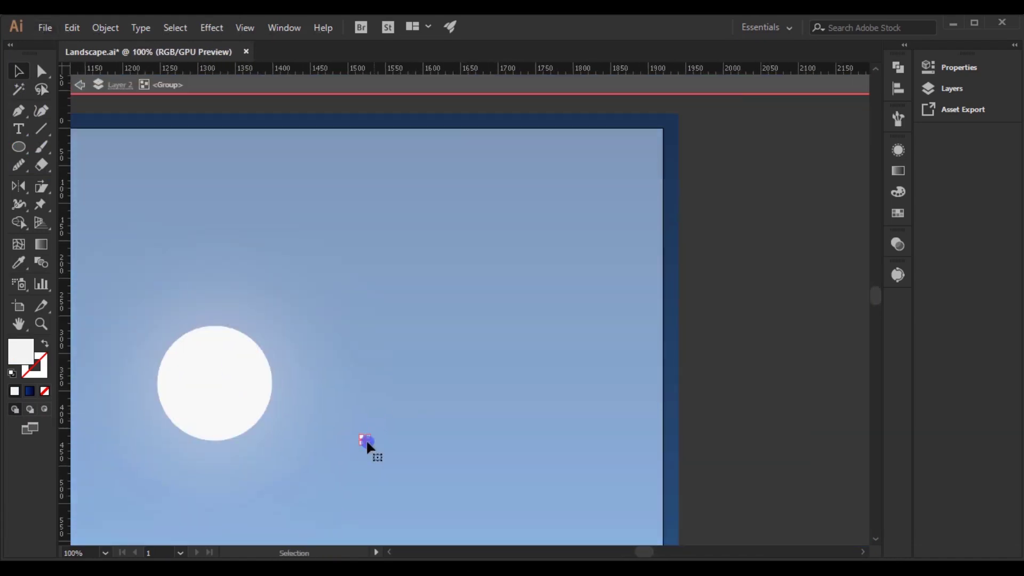
- Drag the new glowing star into its position in the night sky
scroll(549, 161, up, 2)
scroll(585, 236, down, 2)
scroll(612, 228, down, 2)
scroll(303, 415, up, 4)
mouse_move(367, 441)
mouse_down()
mouse_move(303, 415)
mouse_move(544, 313)
mouse_up()
scroll(304, 421, down, 3)
scroll(351, 300, up, 3)
scroll(320, 225, down, 5)
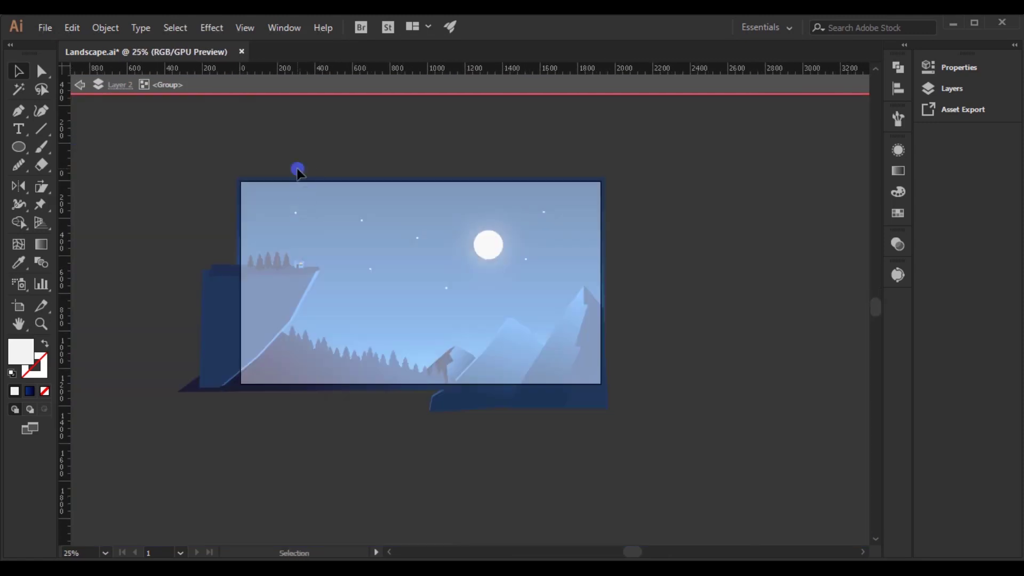
scroll(274, 199, up, 3)
scroll(274, 201, up, 2)
scroll(374, 197, down, 2)
mouse_move(344, 291)
mouse_down()
mouse_move(485, 192)
mouse_move(465, 185)
mouse_up()
scroll(485, 192, down, 2)
- Spread the remaining tiny star dots to new spots around the moon
mouse_move(613, 187)
mouse_down()
mouse_move(541, 271)
mouse_move(621, 320)
mouse_up()
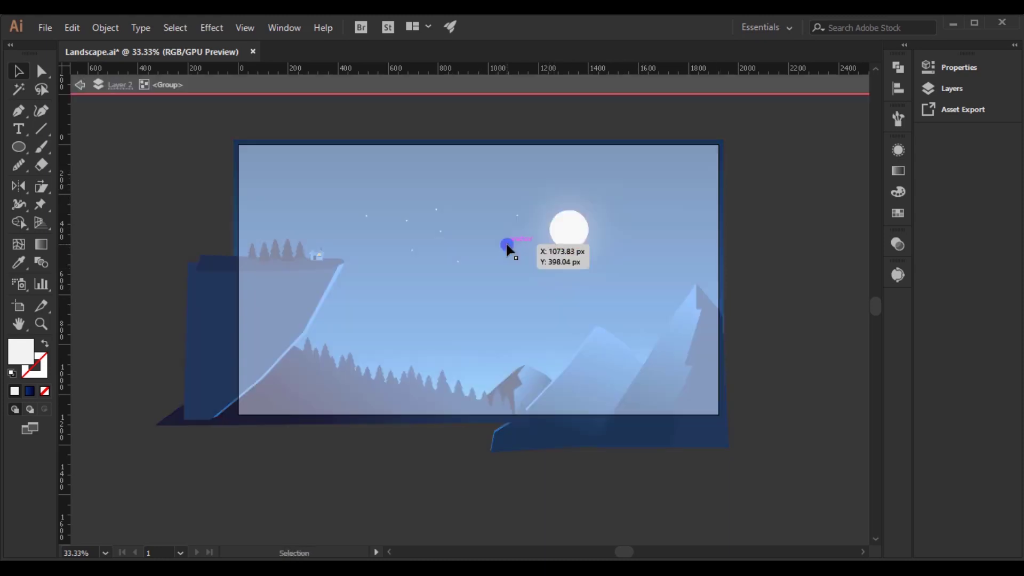
scroll(508, 247, up, 2)
drag(379, 221, 411, 269)
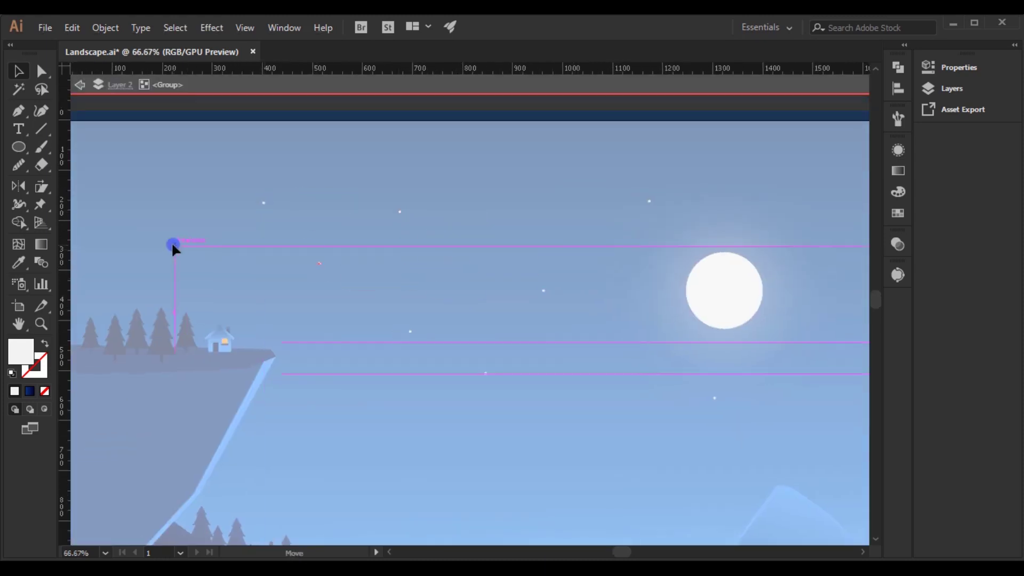
drag(173, 246, 176, 248)
scroll(537, 233, up, 3)
drag(542, 236, 743, 399)
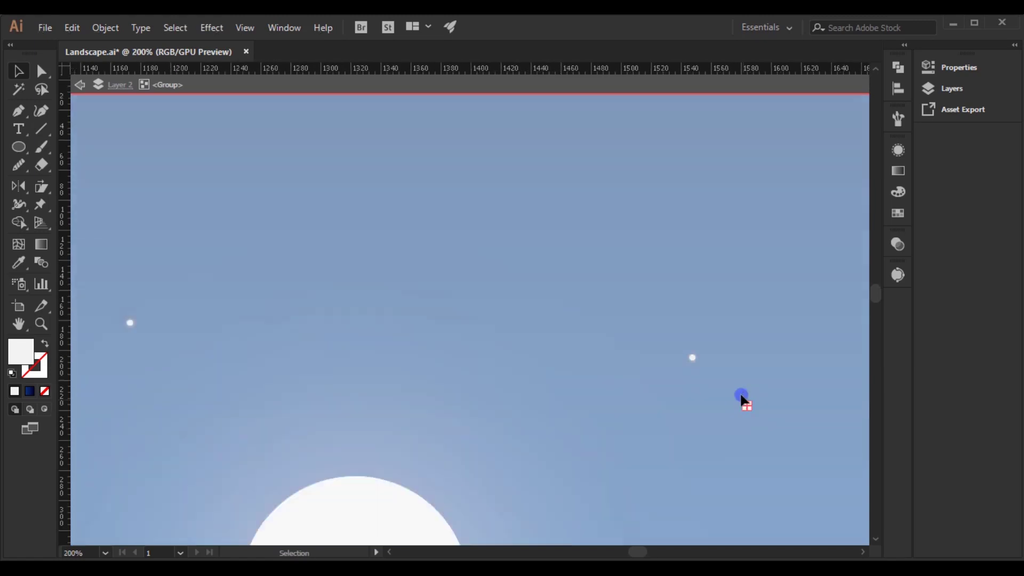
scroll(742, 398, down, 2)
scroll(539, 189, up, 4)
scroll(539, 190, up, 2)
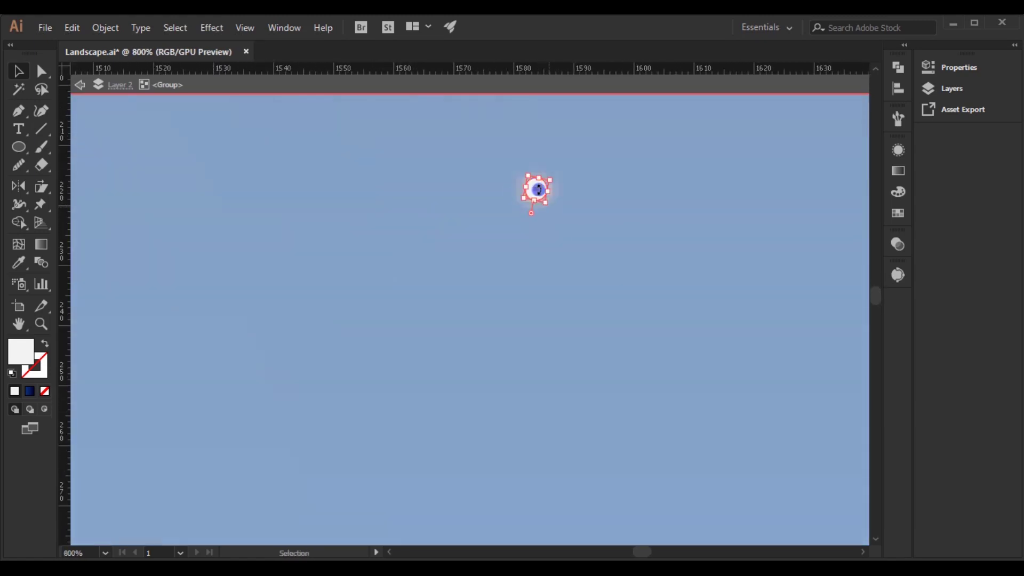
drag(758, 446, 548, 212)
scroll(693, 374, down, 4)
scroll(587, 269, down, 3)
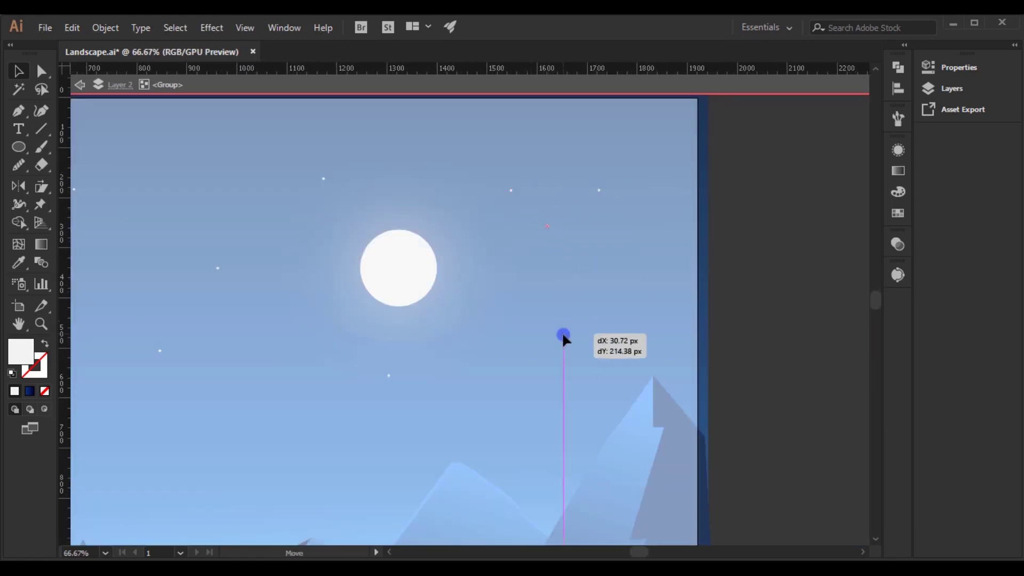
scroll(564, 337, down, 1)
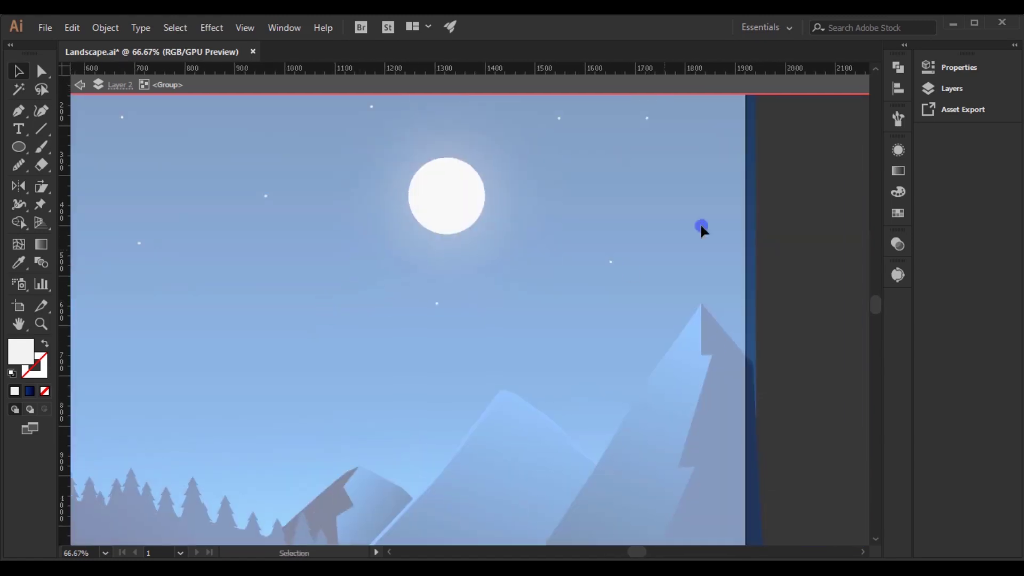
drag(564, 337, 643, 140)
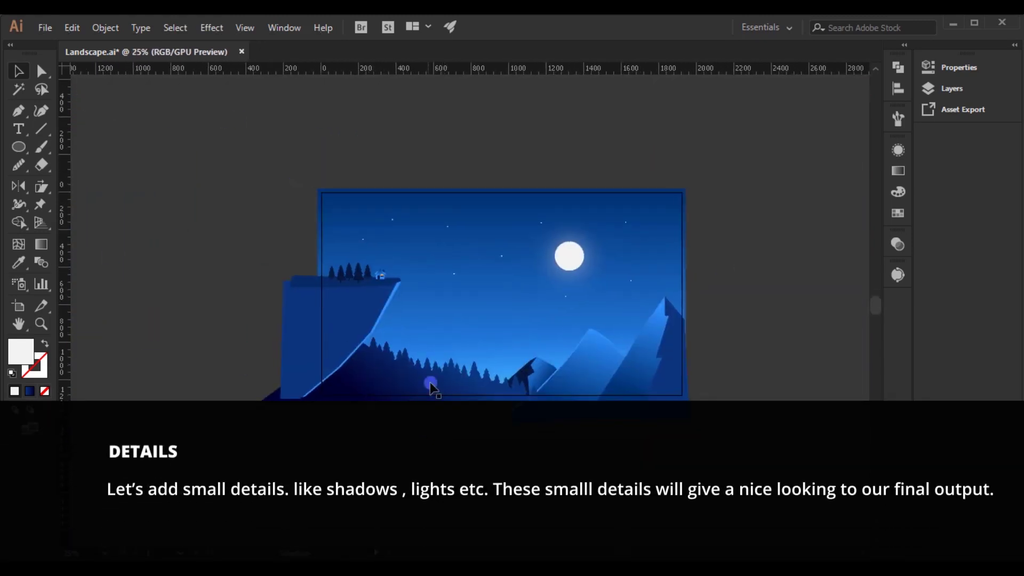
- Pen a Gaussian-blurred, low-opacity triangle shadow under a pine and Alt-drag a copy under the next
scroll(460, 261, up, 2)
scroll(459, 262, up, 3)
scroll(374, 267, up, 3)
click(337, 279)
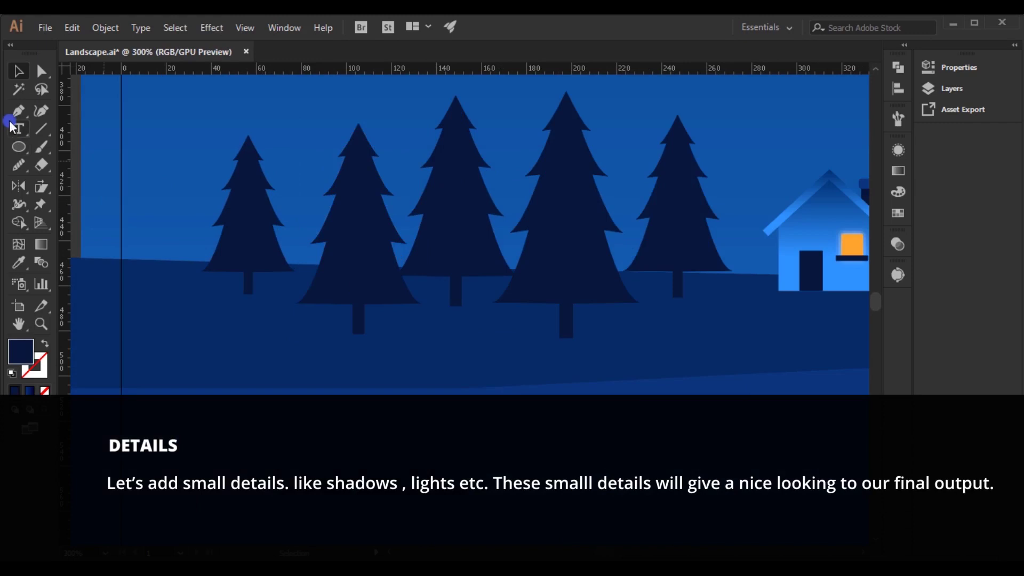
scroll(233, 331, up, 2)
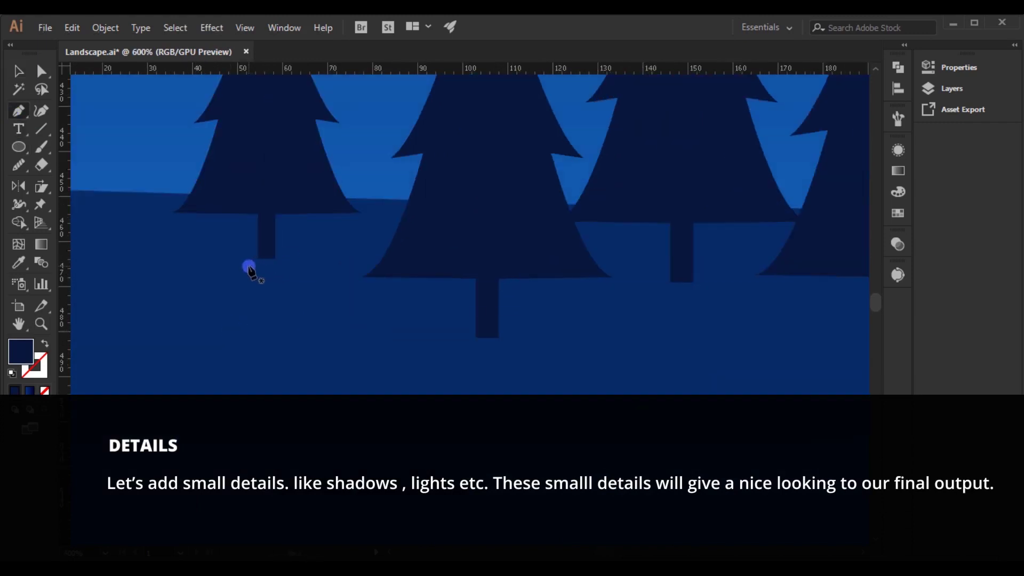
click(128, 296)
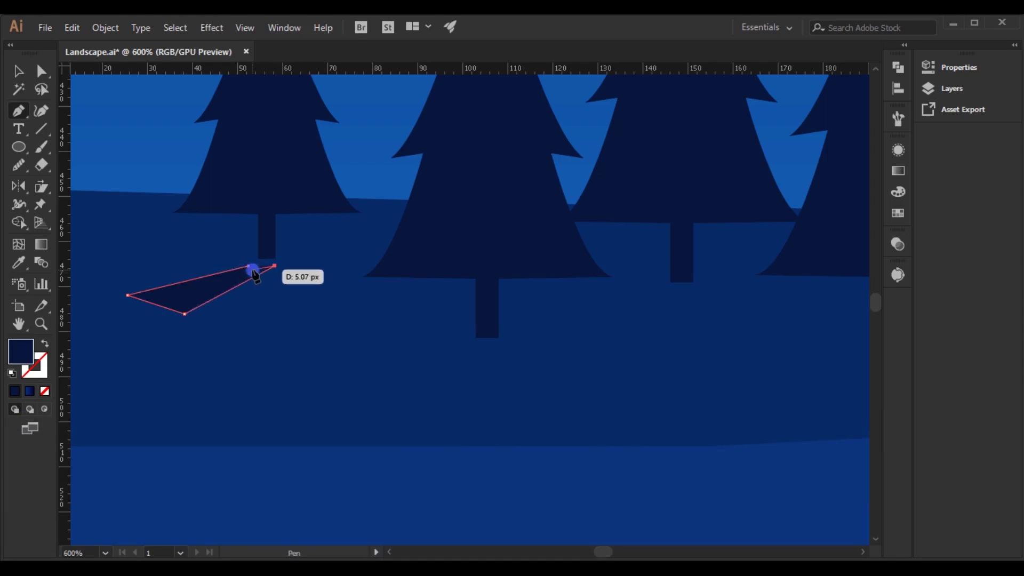
click(212, 28)
click(457, 279)
click(785, 279)
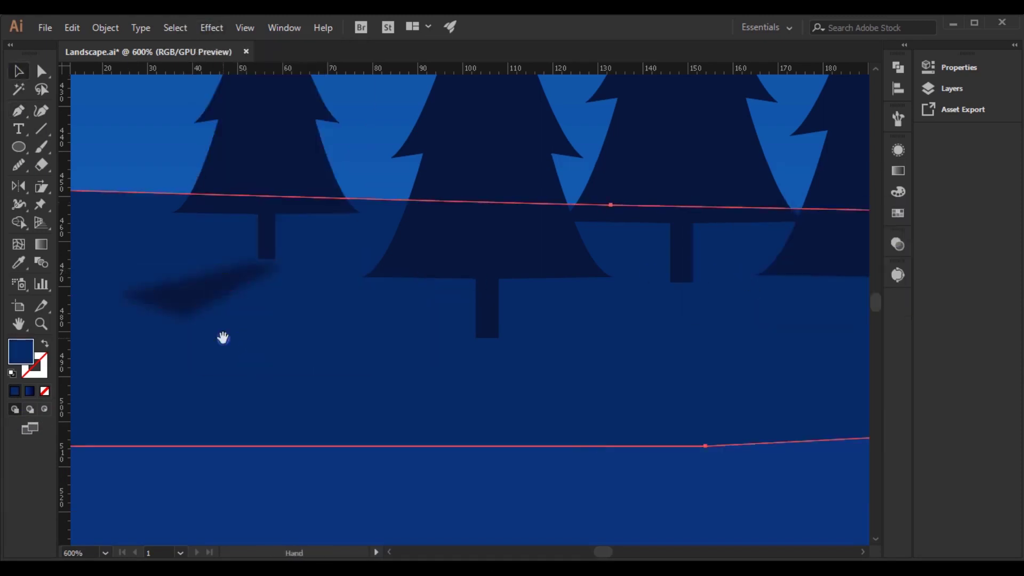
scroll(327, 288, down, 2)
scroll(326, 288, up, 1)
click(955, 67)
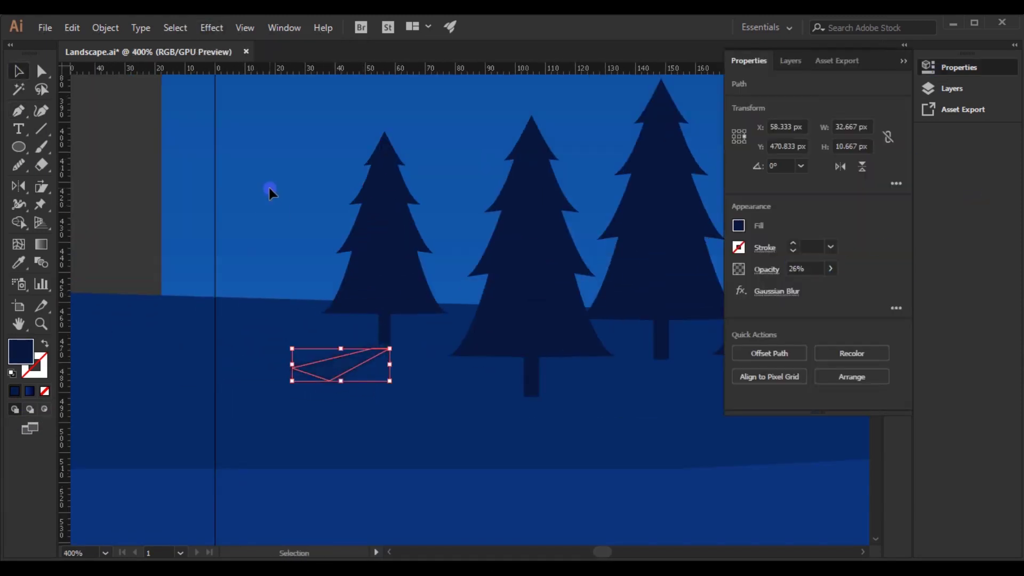
mouse_move(262, 315)
mouse_down()
mouse_move(534, 335)
mouse_move(606, 322)
mouse_move(538, 418)
mouse_up()
- Close a trapezoid below the house door, fill it with the window's orange at 36% opacity
scroll(649, 192, down, 2)
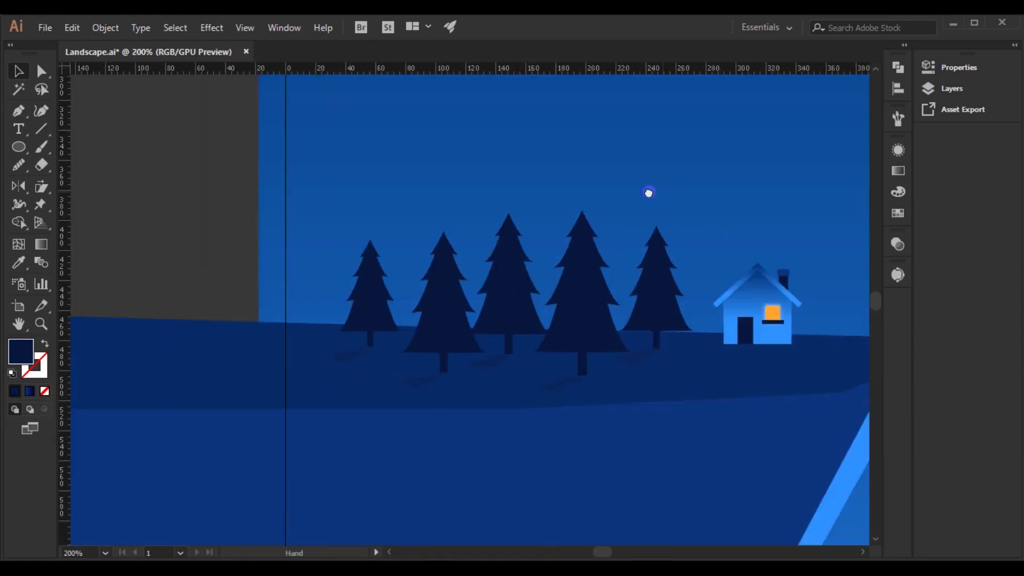
scroll(649, 193, up, 4)
click(516, 482)
click(535, 399)
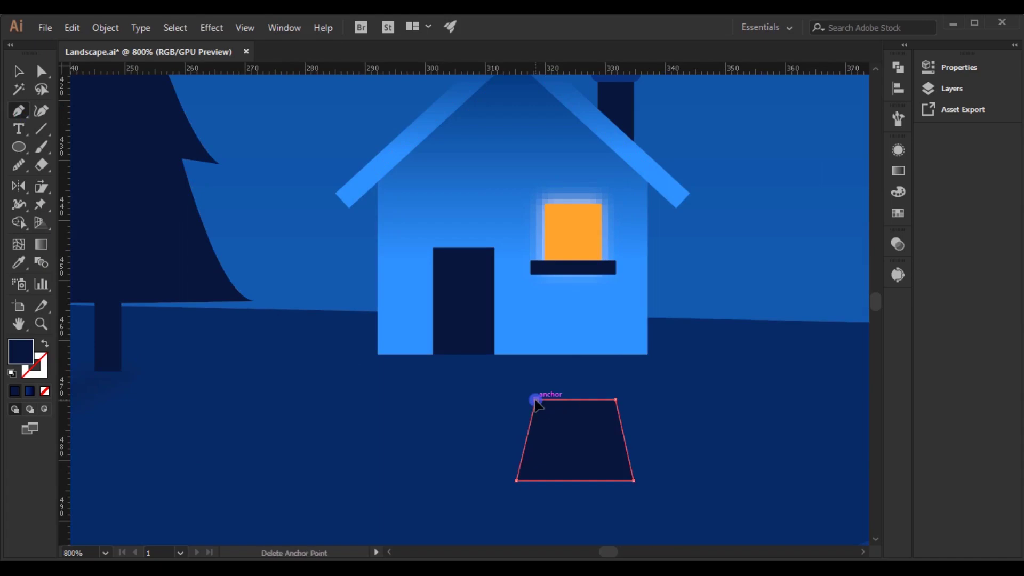
key(i)
click(574, 230)
click(942, 67)
drag(815, 287, 792, 287)
scroll(803, 210, down, 5)
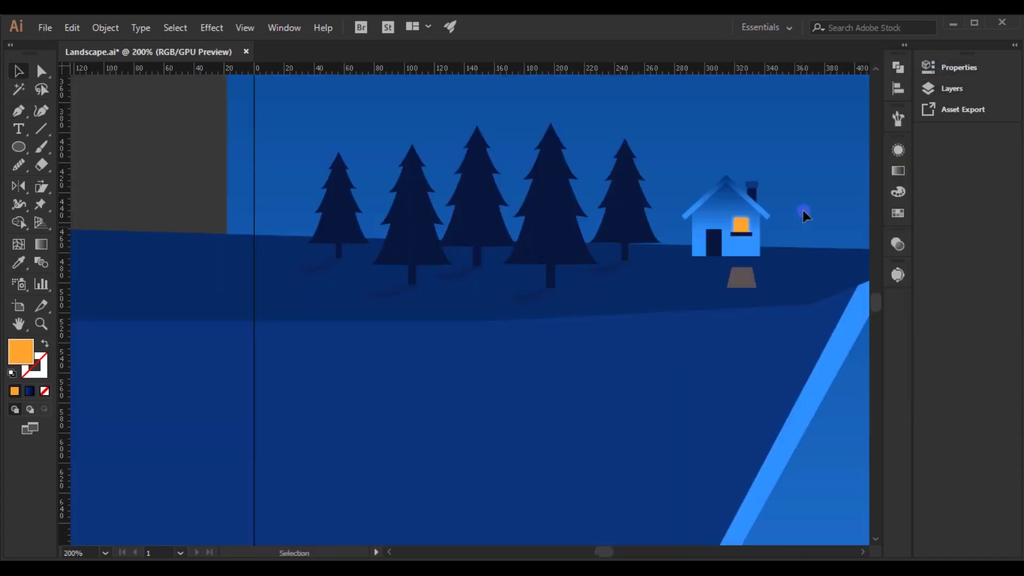
scroll(735, 214, down, 1)
scroll(704, 320, down, 2)
scroll(707, 273, right, 5)
scroll(219, 290, up, 2)
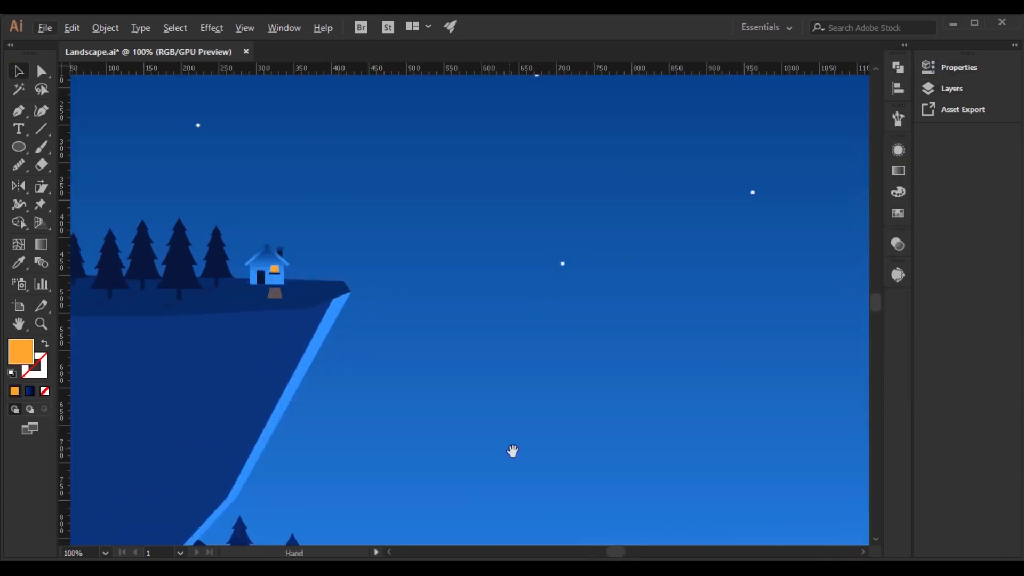
- Give the forested slope a diagonal upward gradient with the Gradient tool
scroll(297, 361, up, 2)
key(a)
click(348, 256)
drag(348, 256, 379, 239)
scroll(380, 239, down, 4)
key(g)
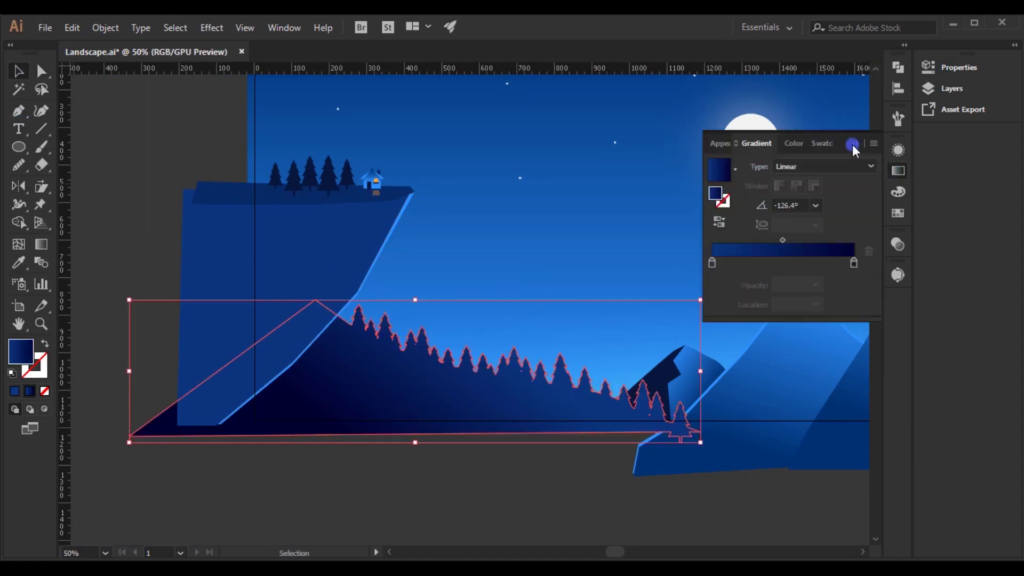
drag(331, 471, 607, 375)
drag(343, 507, 531, 316)
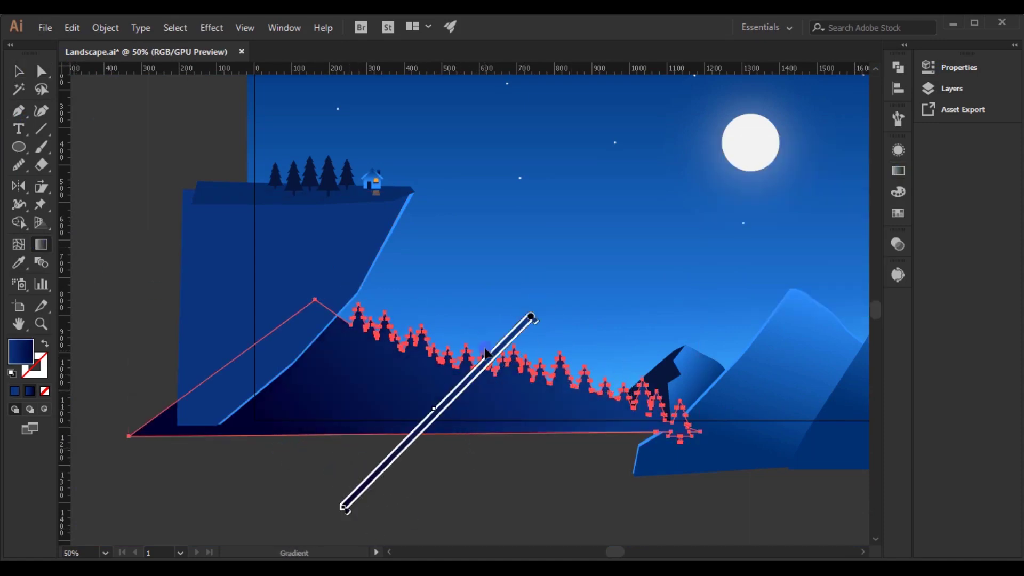
- Make one of the cliff-top pine trees slightly smaller
click(18, 70)
scroll(293, 259, up, 3)
scroll(418, 167, up, 2)
click(413, 171)
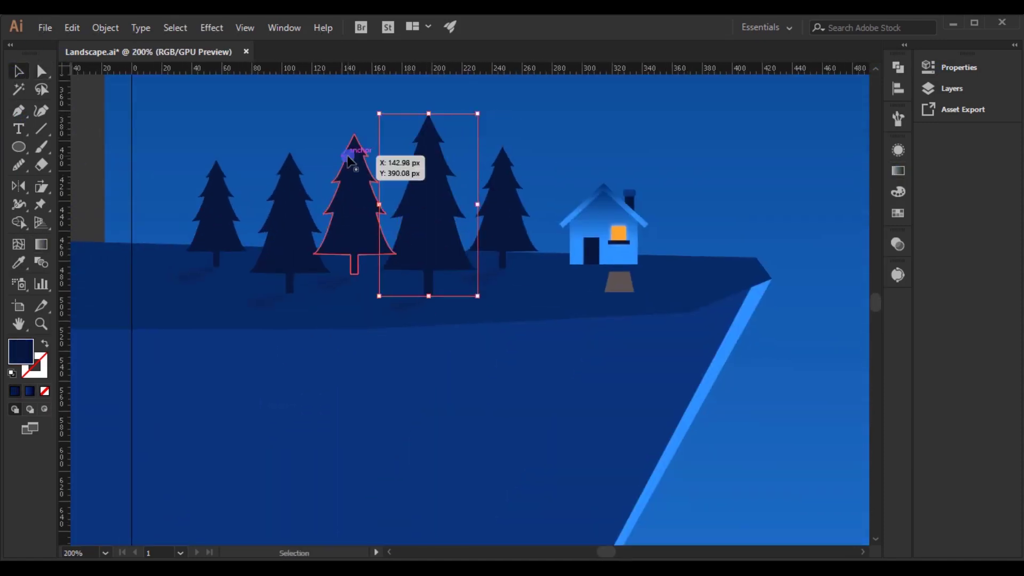
drag(360, 125, 359, 123)
click(502, 224)
scroll(431, 251, down, 2)
- Pen a shadow shape down the cliff face and fill it with a gradient across the cliff
click(431, 251)
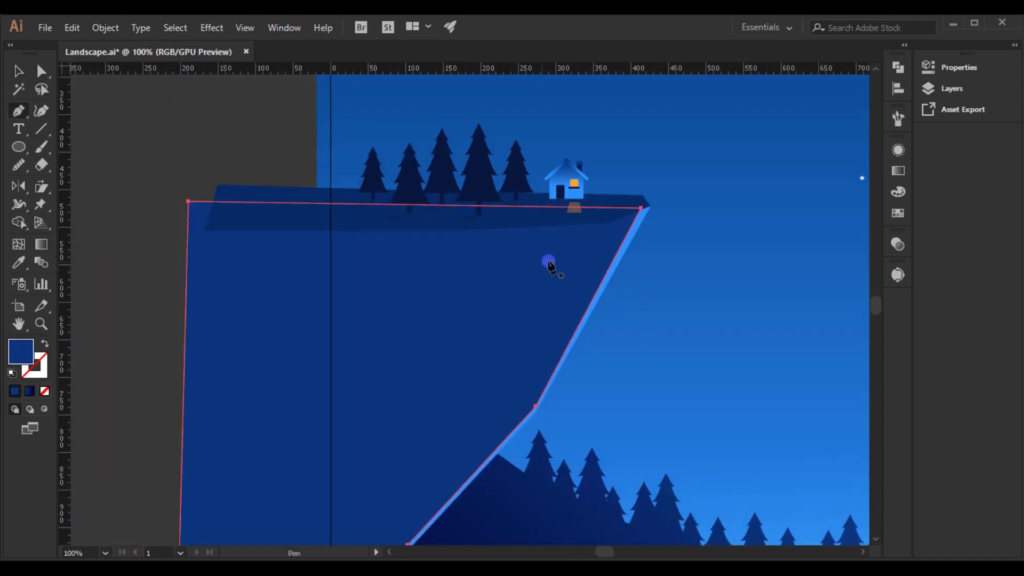
scroll(549, 266, up, 1)
click(423, 432)
scroll(423, 530, down, 3)
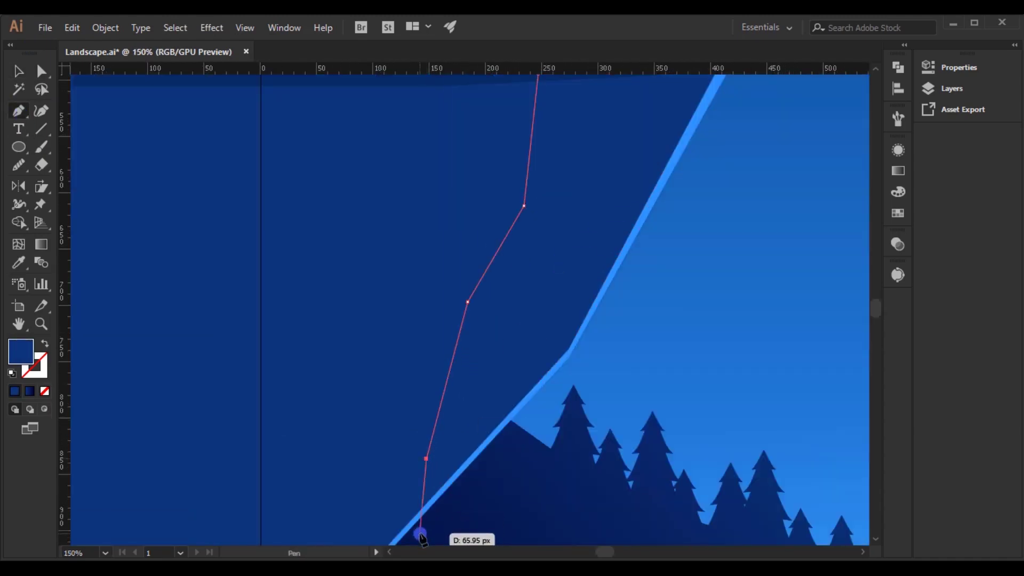
click(412, 507)
click(640, 332)
scroll(666, 347, up, 3)
key(shift+m)
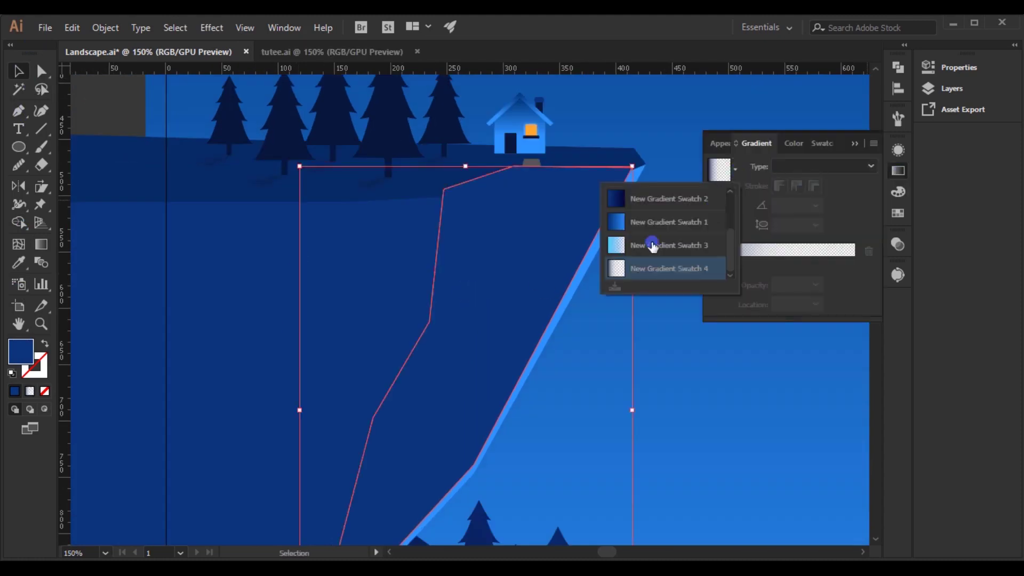
click(651, 241)
click(42, 246)
drag(389, 398, 519, 420)
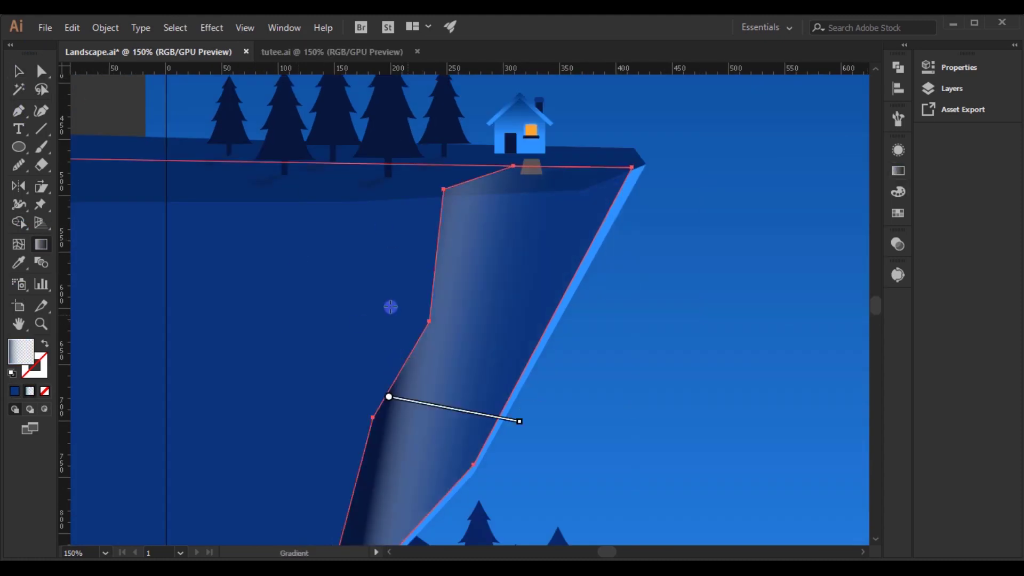
scroll(316, 299, down, 3)
scroll(315, 299, up, 3)
- Set the cliff shadow's blend mode to Multiply and send it one step backward
key(v)
click(898, 244)
click(854, 240)
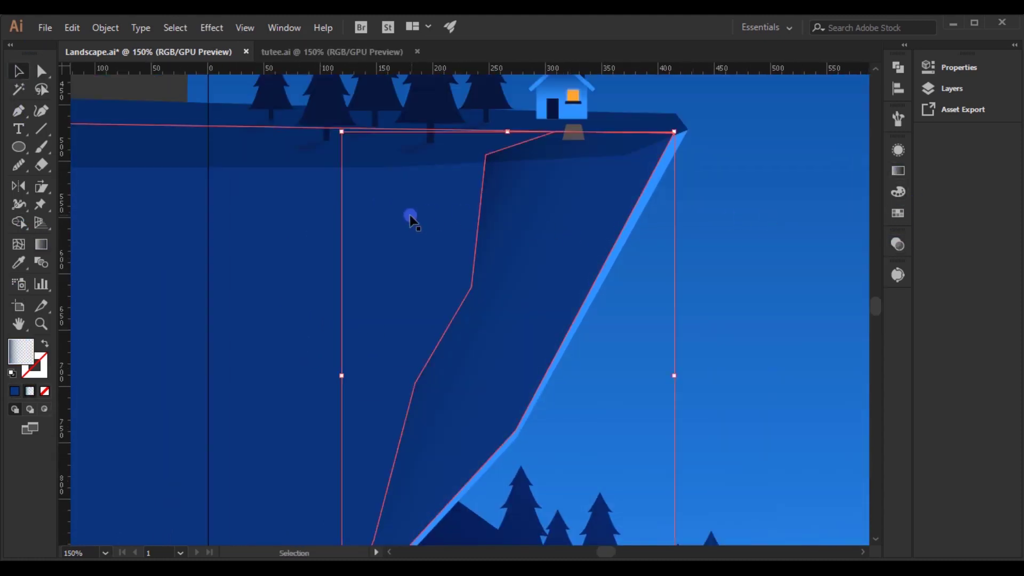
key(ctrl+[)
scroll(747, 251, down, 2)
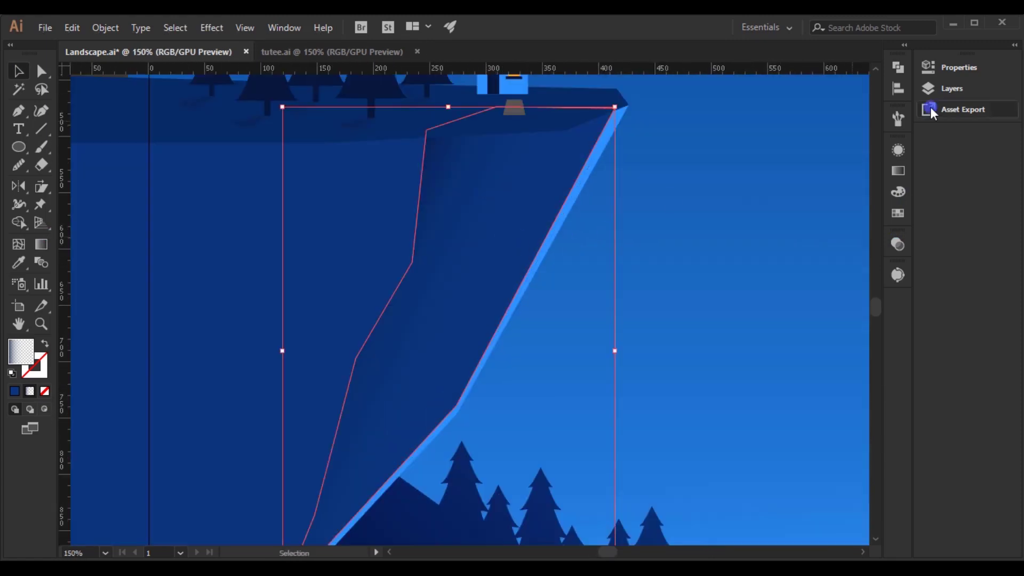
click(898, 62)
scroll(735, 203, down, 2)
scroll(735, 204, down, 1)
scroll(624, 359, down, 1)
scroll(624, 359, up, 1)
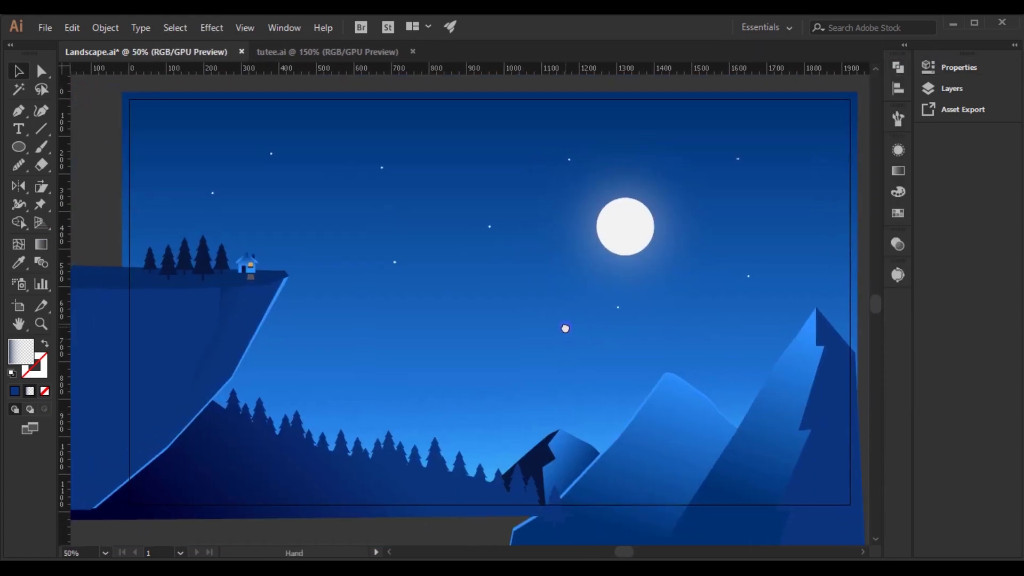